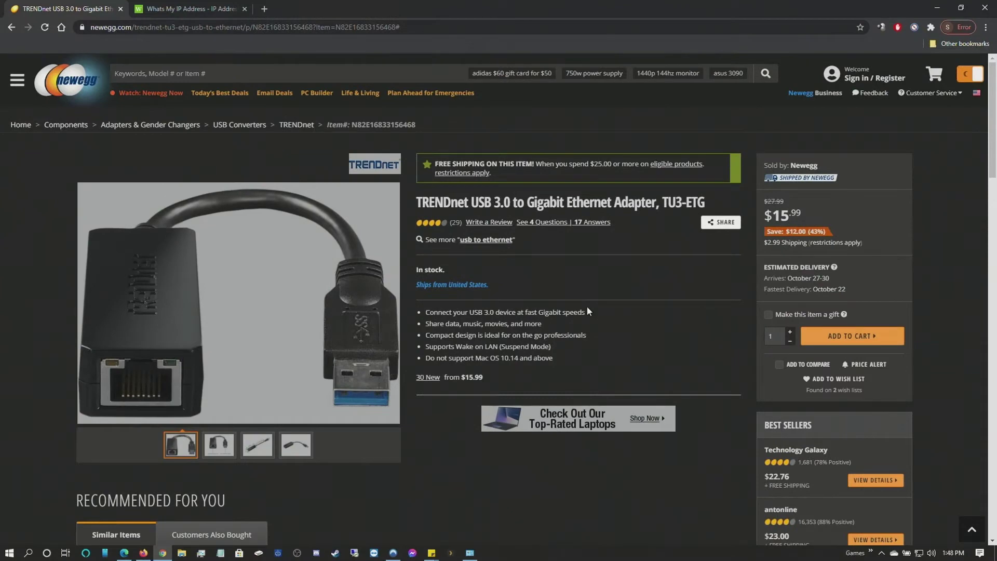
Minimize the Newegg TRENDnet TU3-ETG adapter page to reveal the Windows desktop.
left_click(935, 10)
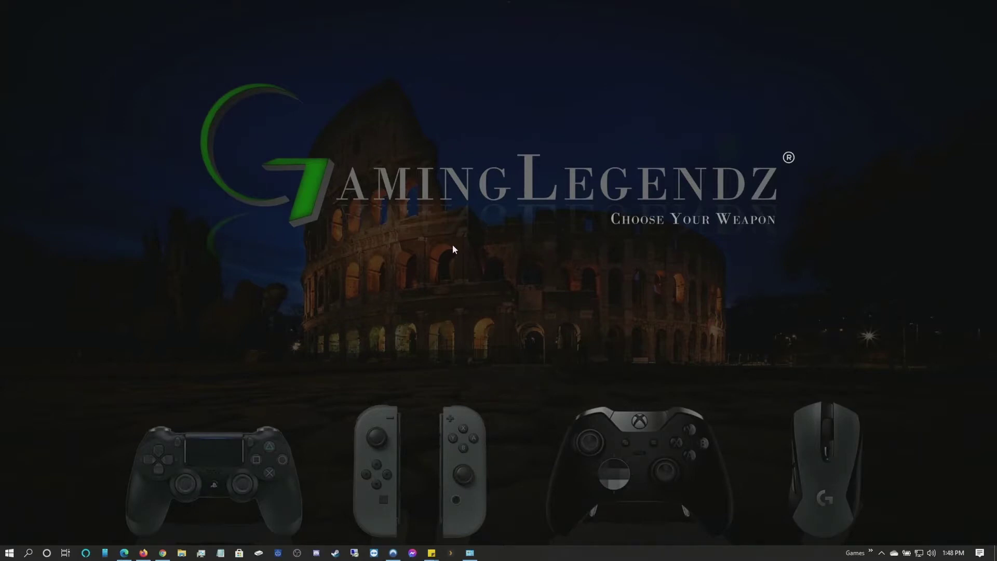
Close Network Connections, then reach the adapter options via the tray's Network & Internet Ethernet page.
left_click(470, 552)
left_click(774, 145)
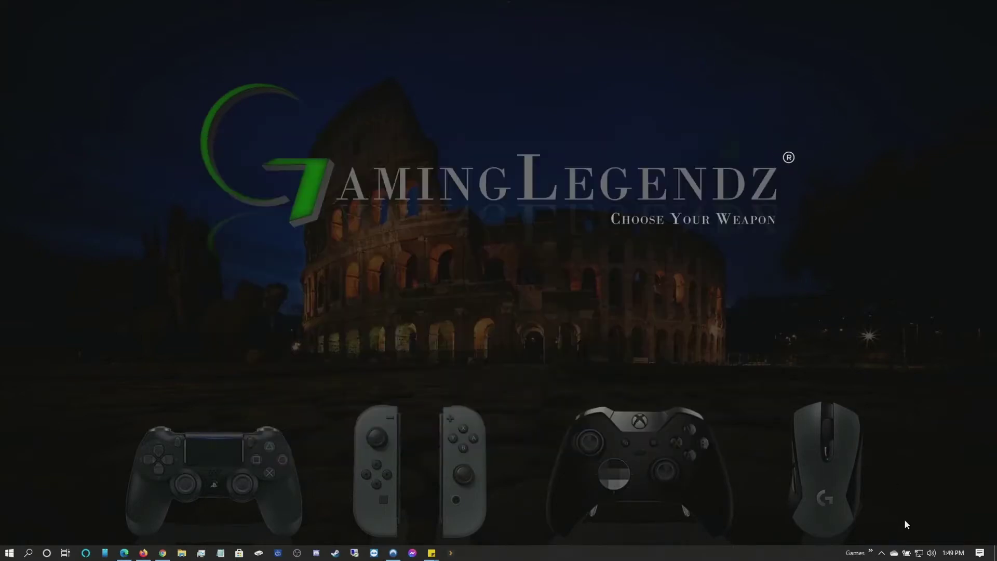
right_click(918, 555)
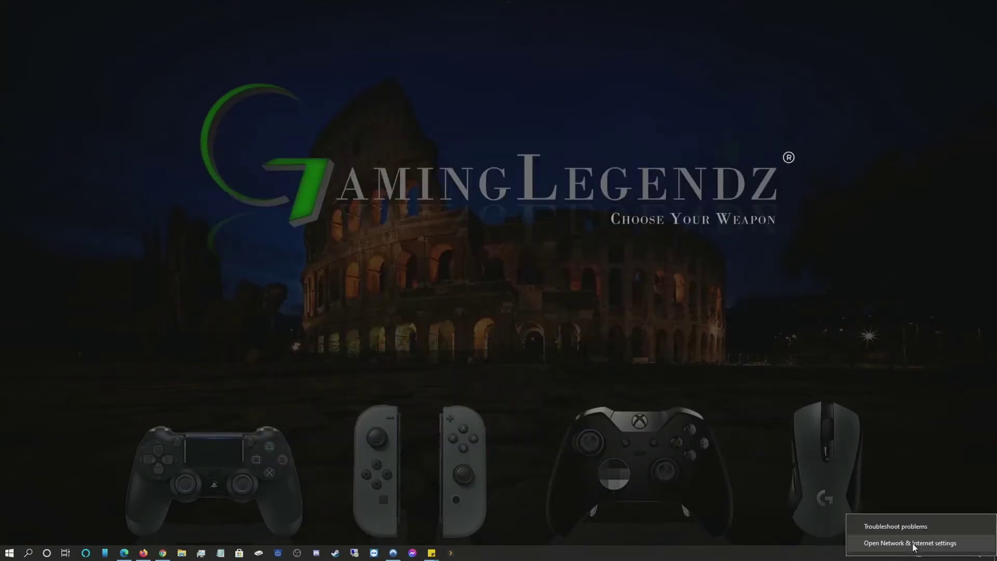
left_click(914, 544)
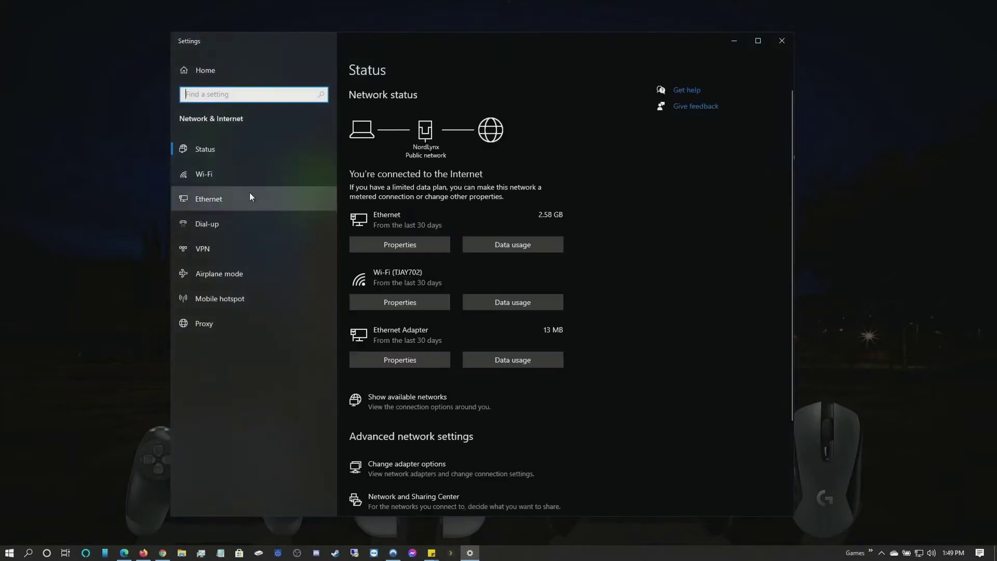
left_click(249, 182)
left_click(247, 198)
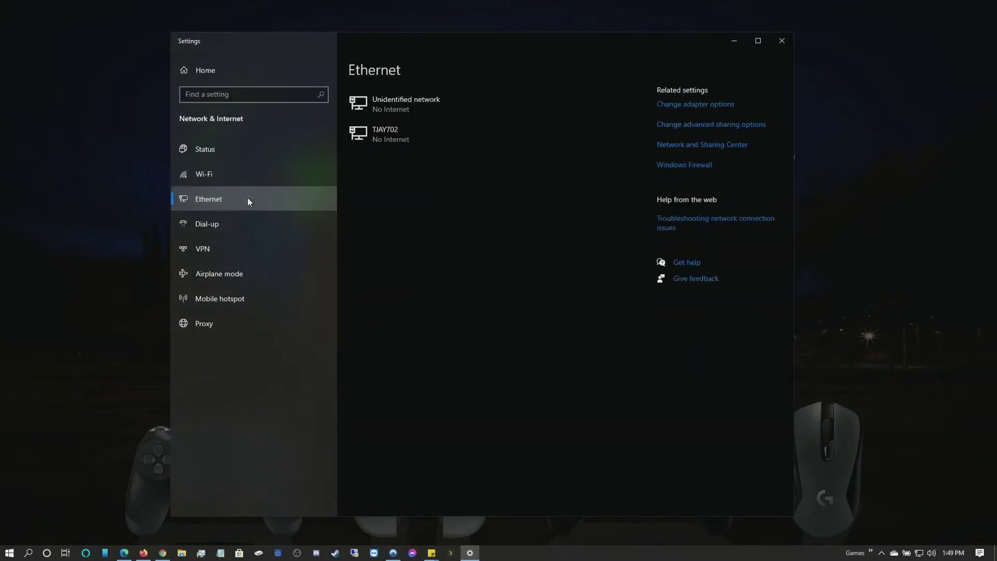
left_click(695, 106)
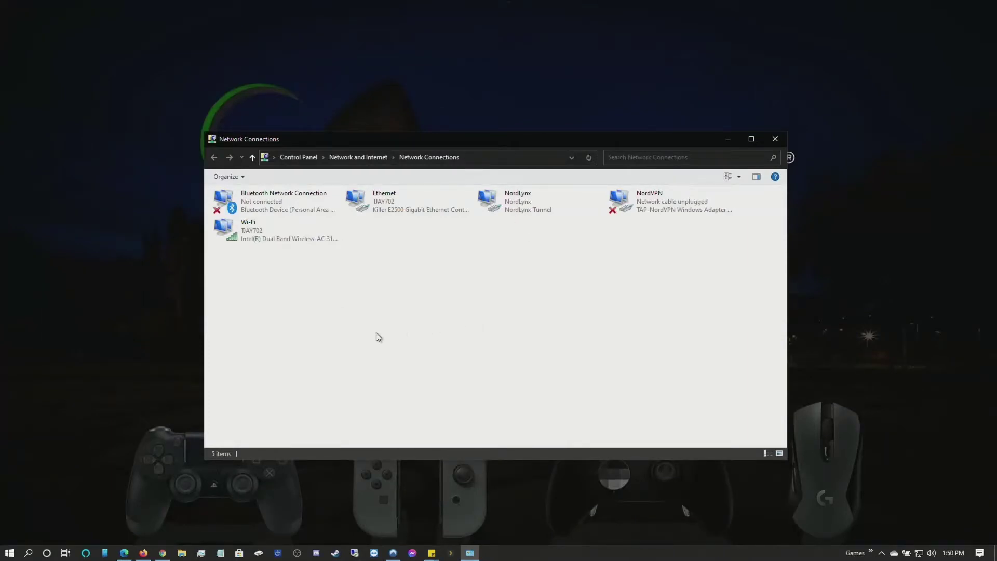
Select the Ethernet, NordLynx and NordVPN connections, then clear the selection to confirm the ASIX adapter.
left_click(394, 206)
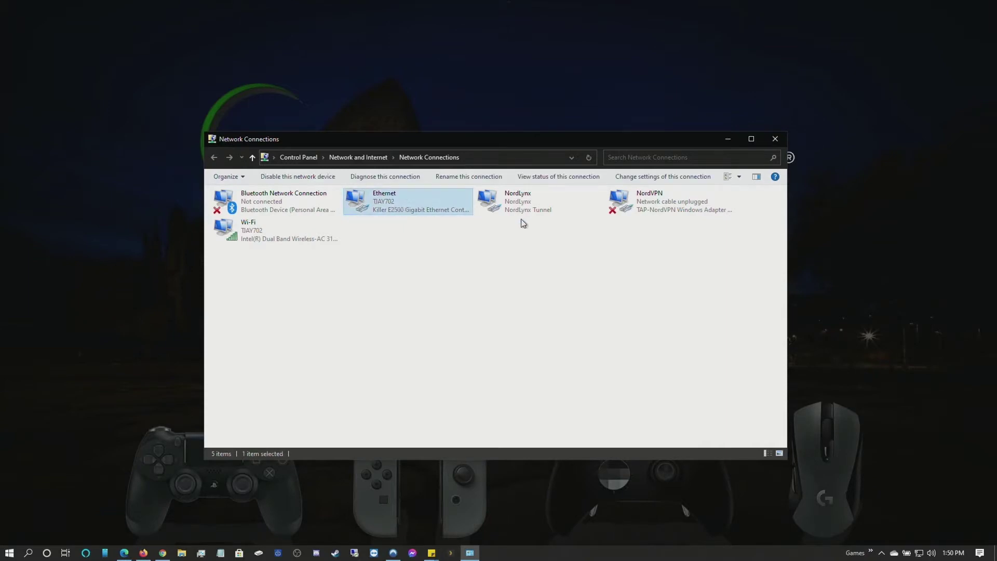
left_click_drag(512, 224, 626, 260)
left_click_drag(549, 227, 626, 236)
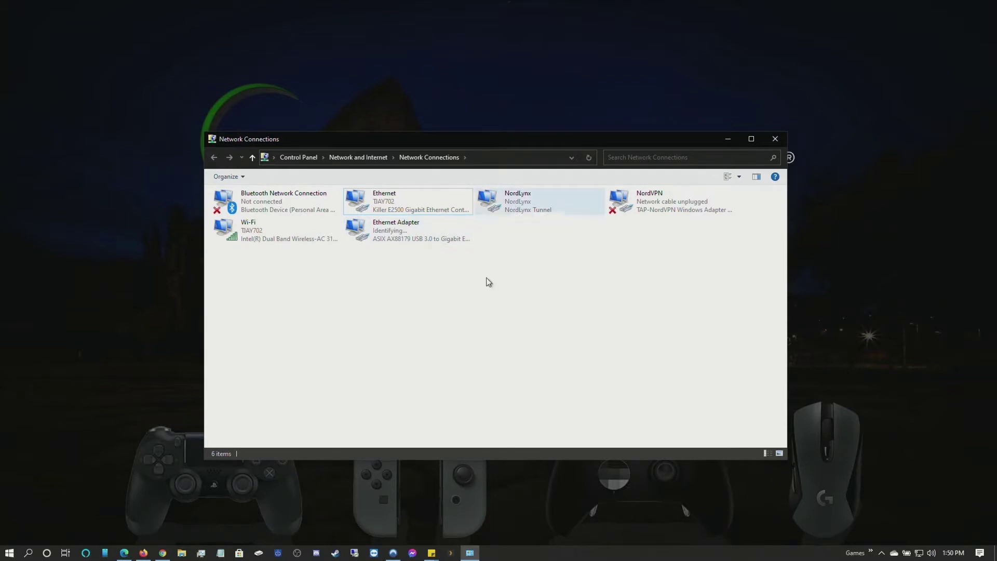
After checking NordVPN, tick 'Allow other network users to connect' on NordLynx with Ethernet Adapter as home network.
left_click(394, 552)
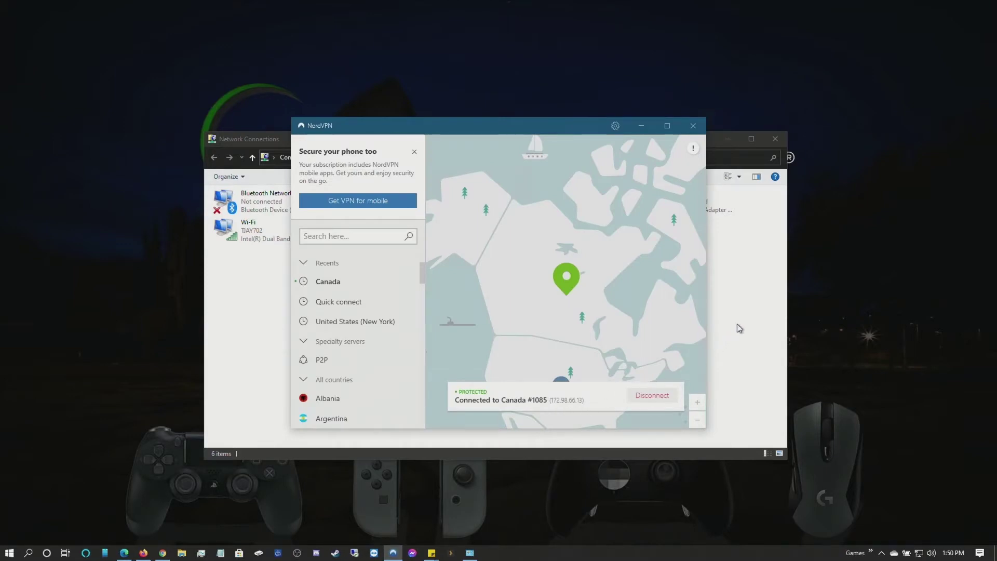
left_click(746, 311)
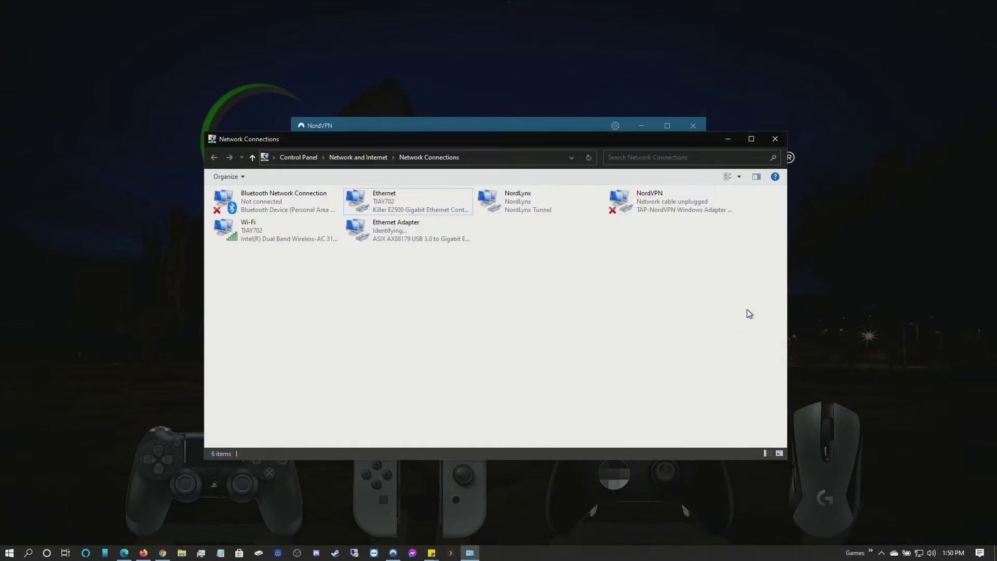
right_click(537, 201)
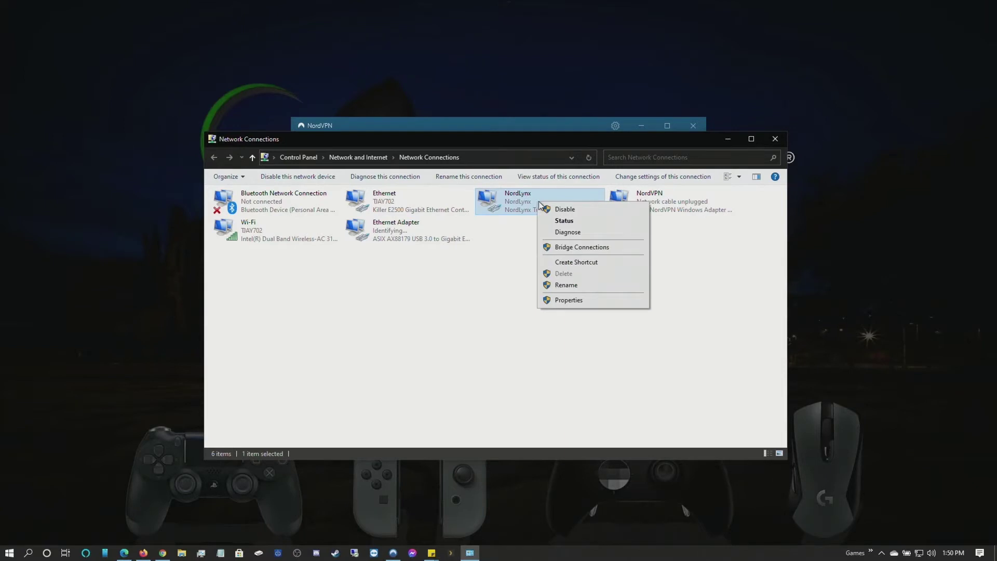
left_click(581, 300)
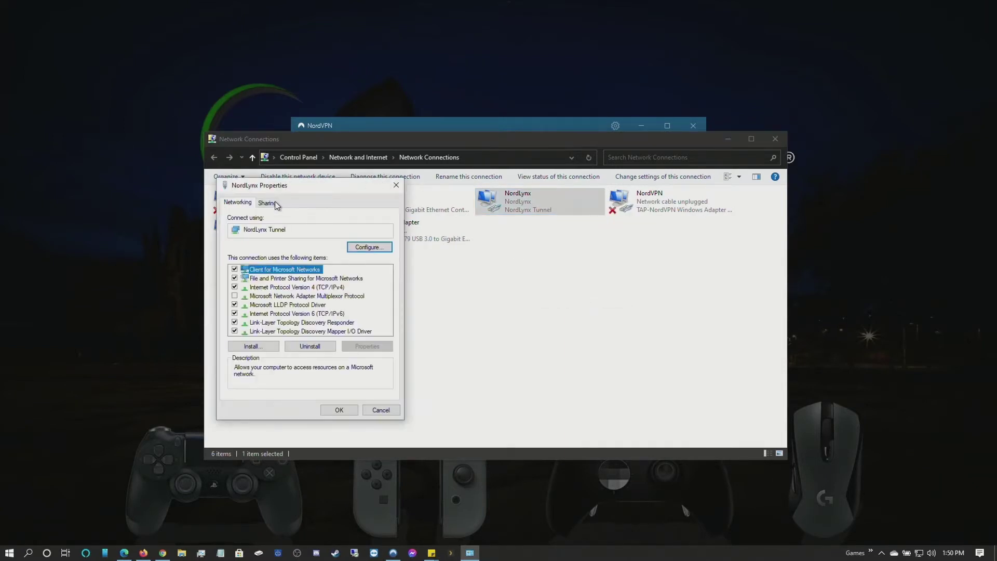
left_click(274, 202)
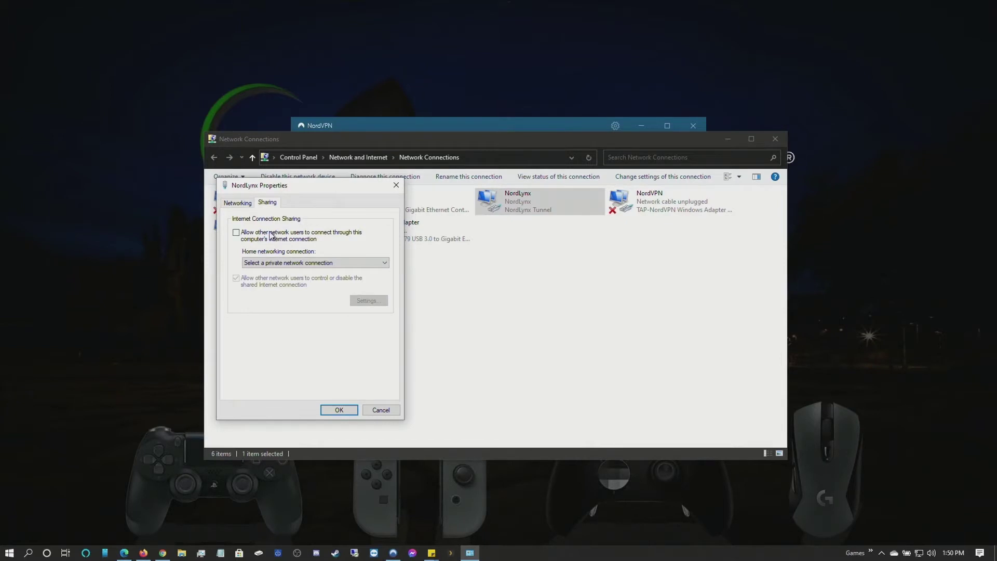
left_click(272, 235)
left_click(313, 263)
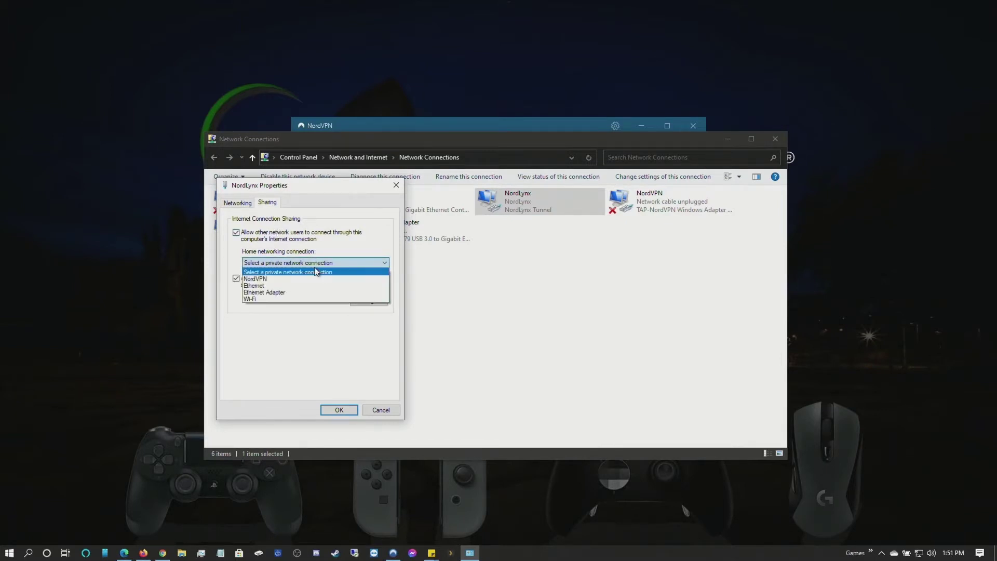
left_click(280, 294)
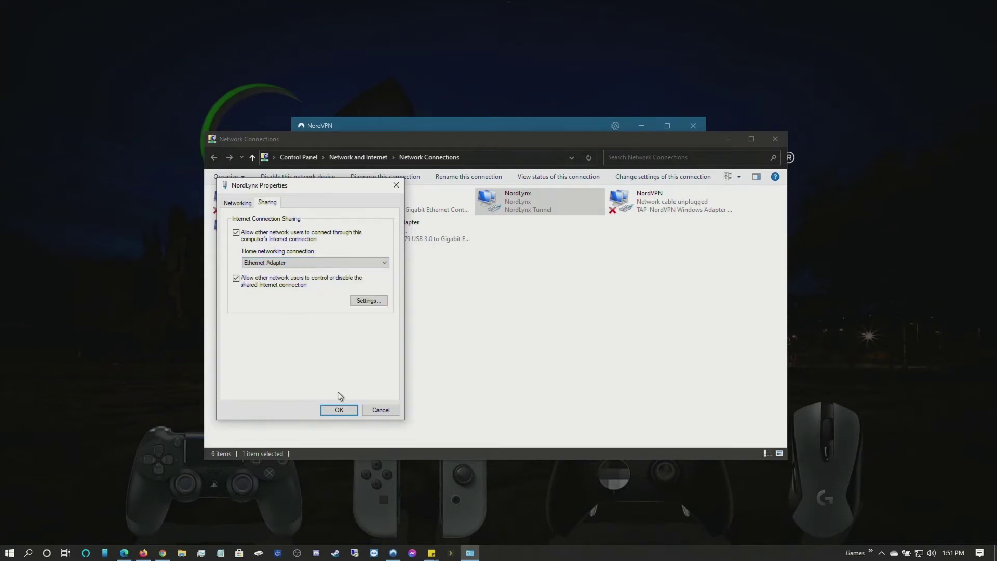
left_click(339, 410)
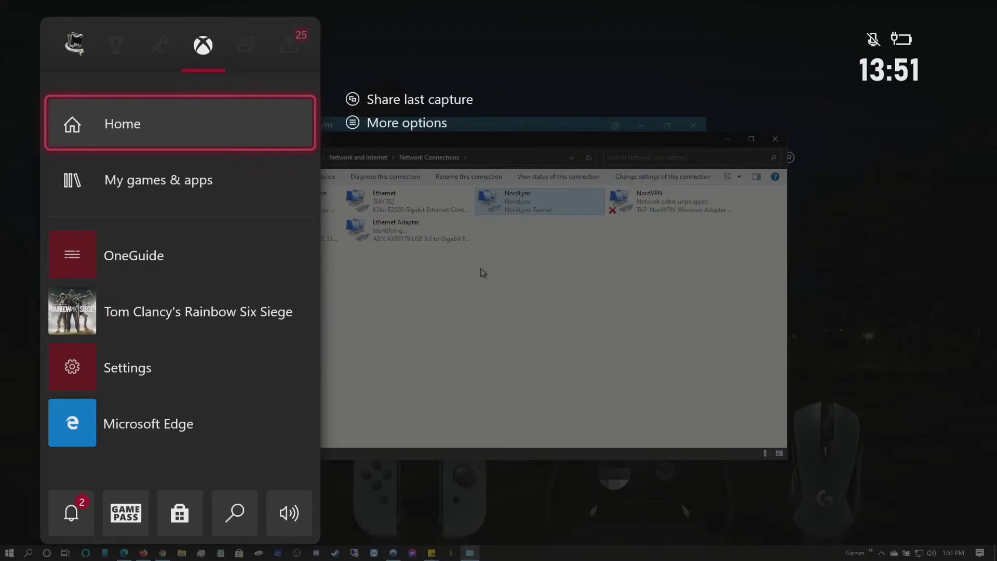
Go through Profile & system to Settings' network options and select Go offline.
key("Left")
key("Left")
key("Left")
key("Down")
key("Down")
key("Down")
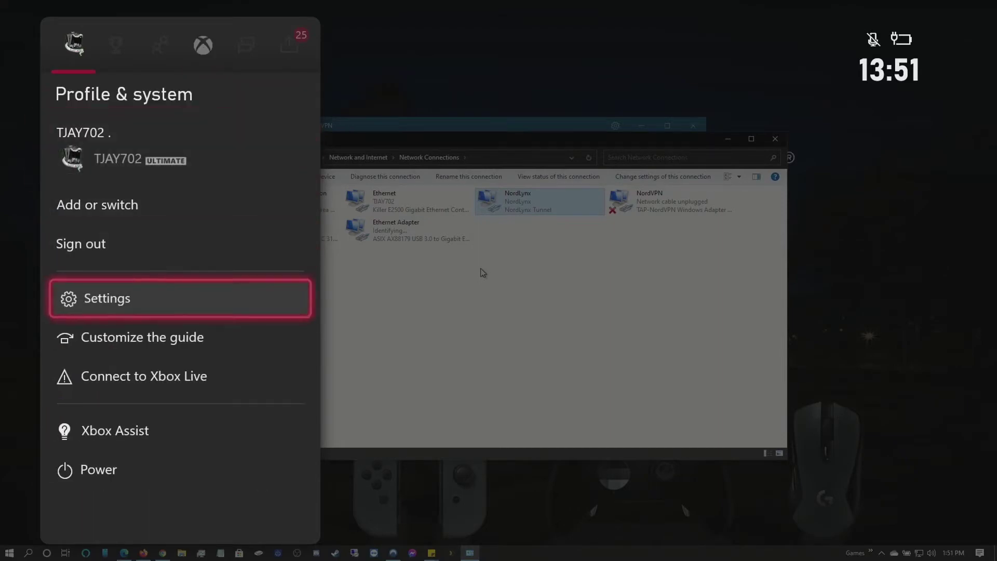
key("Return")
key("Return")
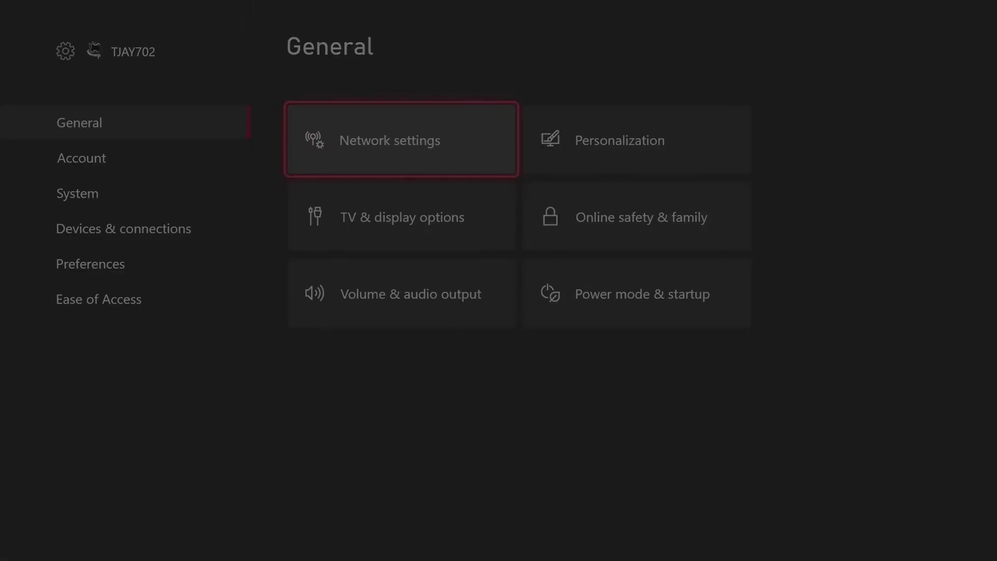
key("Right")
key("Down")
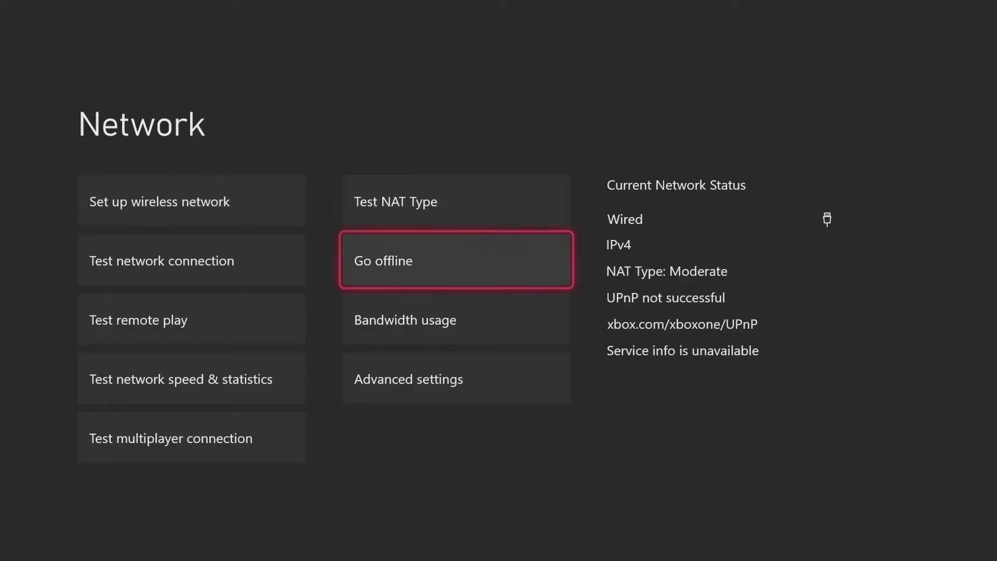
key("Return")
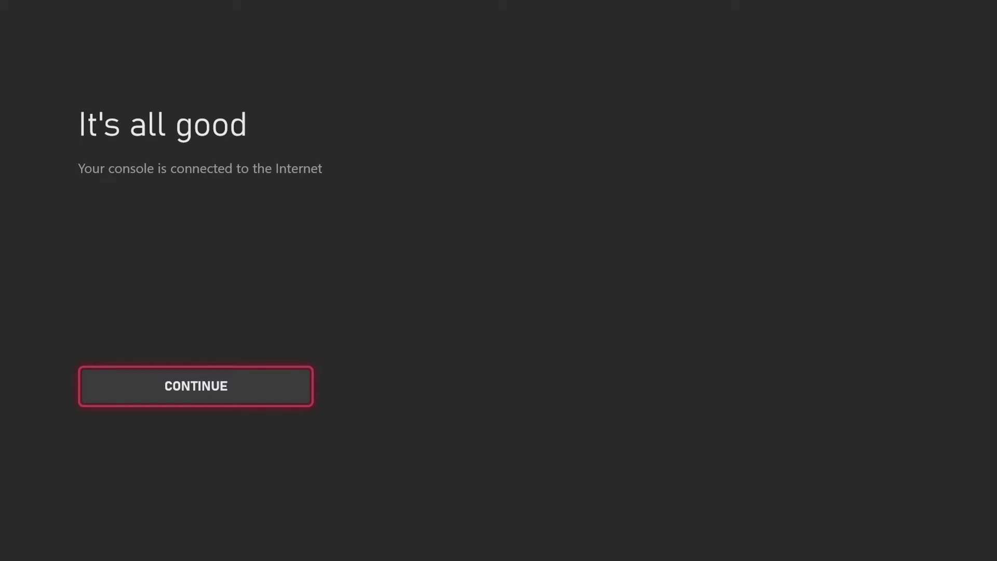
Continue past the confirmation and review the Network page's Current Network Status before leaving.
key("Return")
key("Right")
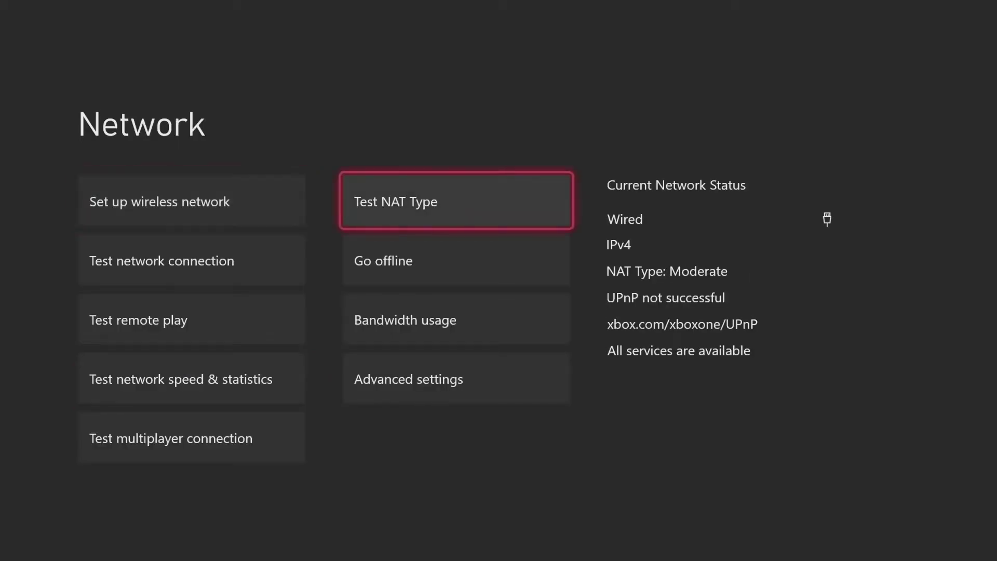
key("Down")
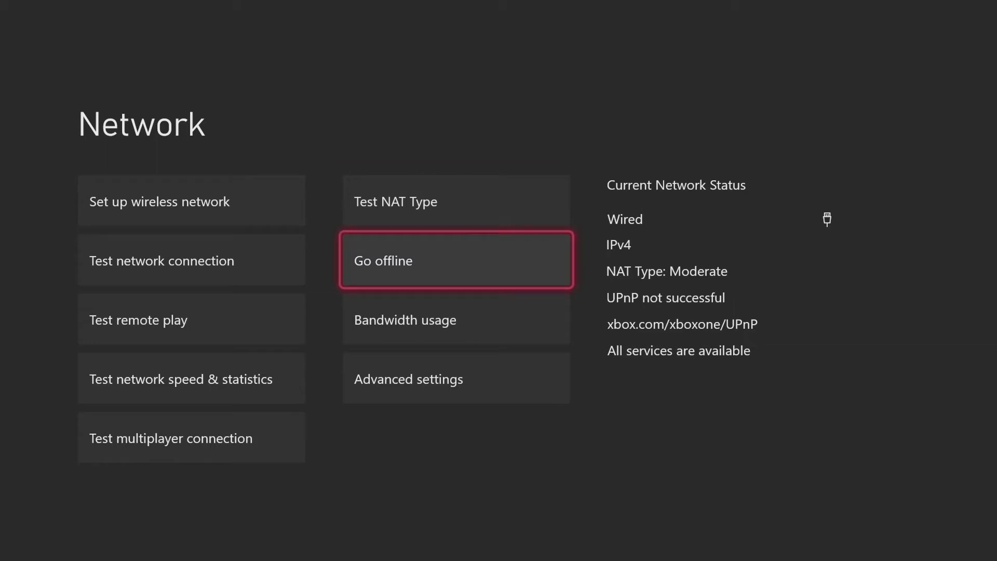
key("Left")
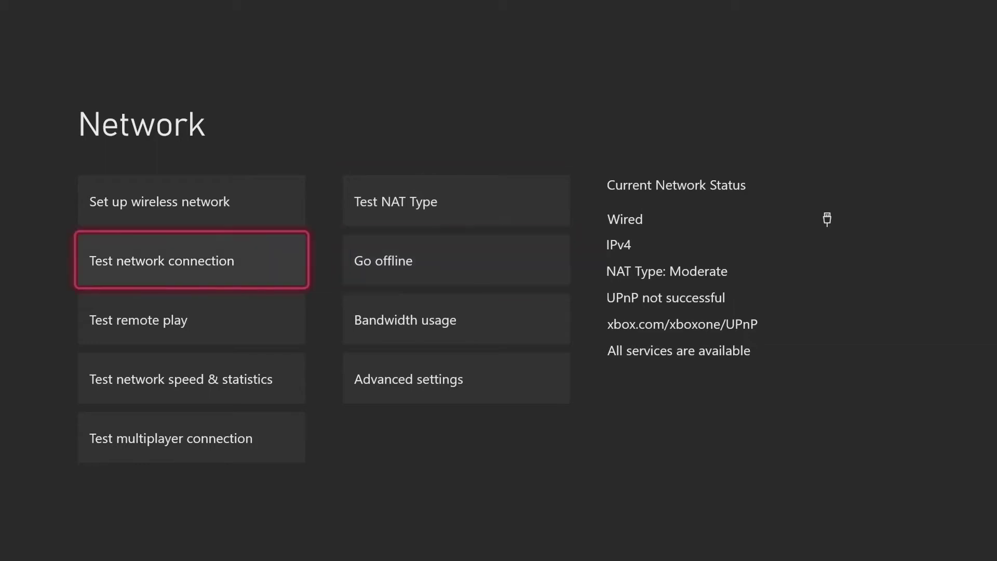
key("Up")
key("Escape")
Browse the Xbox guide sections to see how many friends are online, then close it.
key("super")
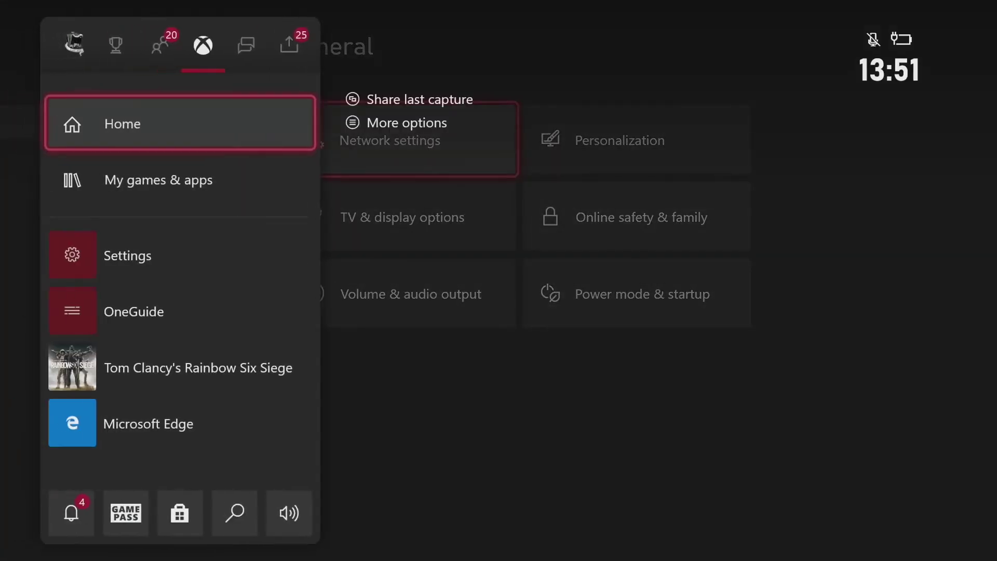
key("Left")
key("Left")
key("Right")
key("Right")
key("Left")
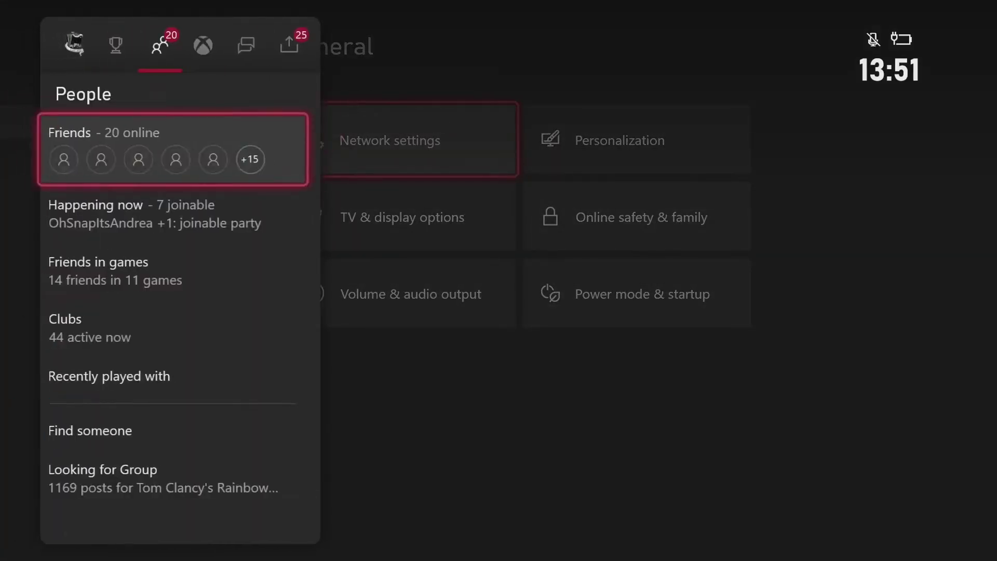
key("Right")
key("Down")
key("Down")
key("Return")
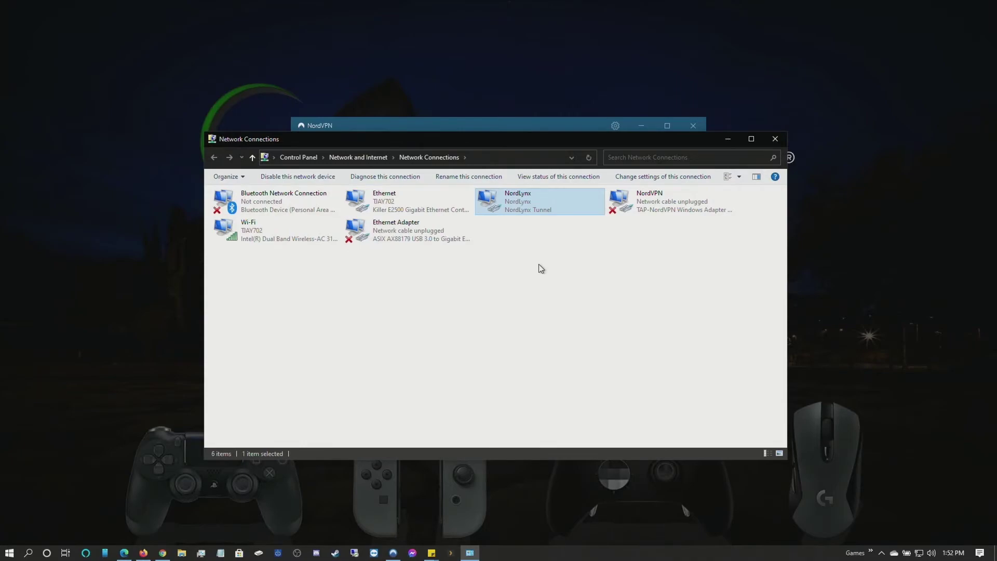
Open Settings > Network and read Test NAT Type: Moderate, UPnP not successful.
key("Down")
key("Down")
key("Down")
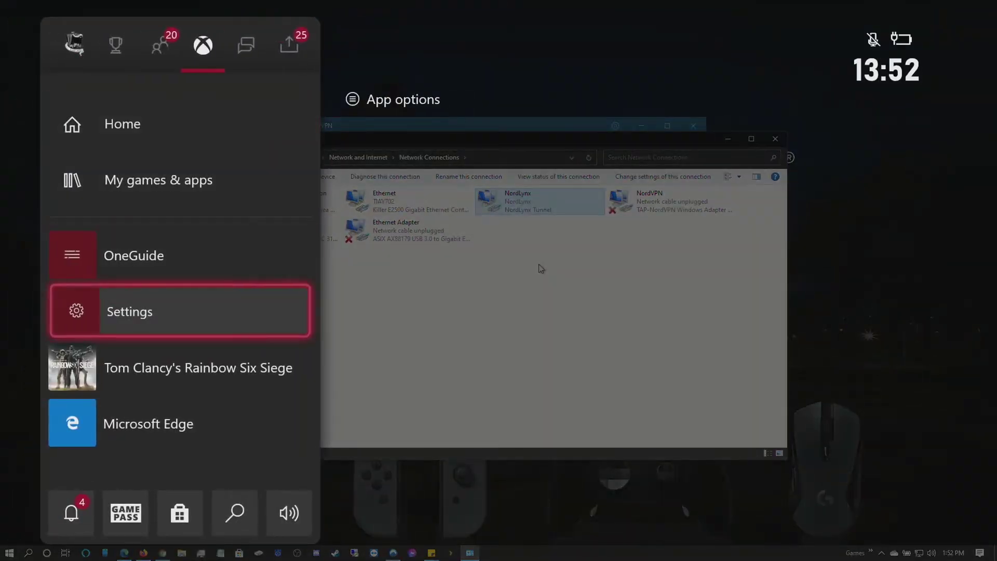
key("Return")
key("Return")
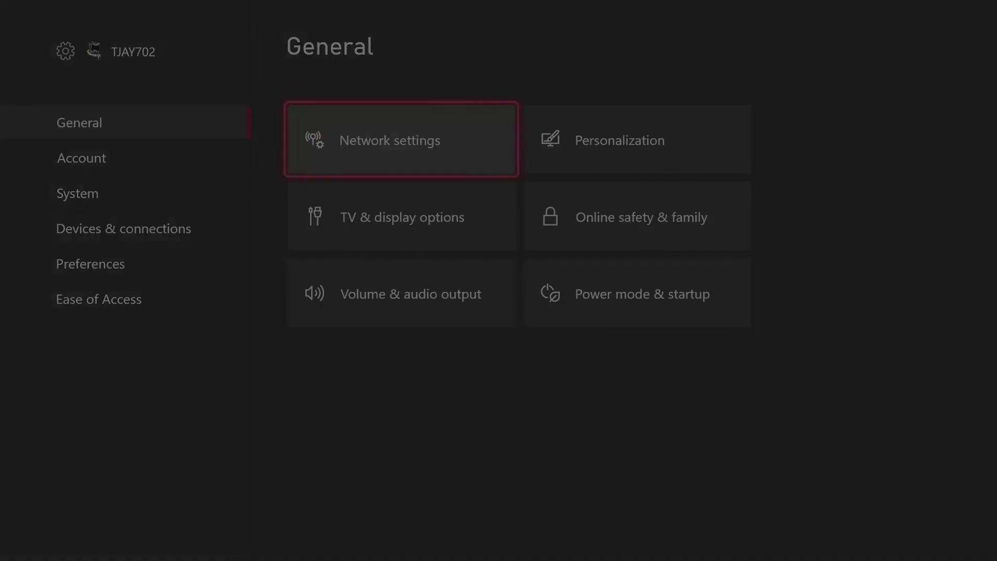
key("Down")
key("Right")
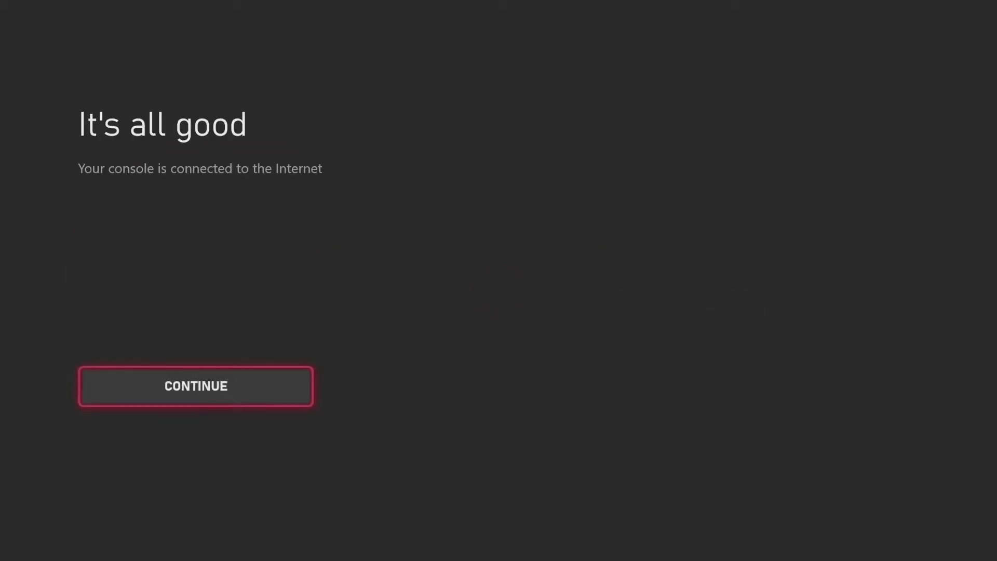
key("Return")
key("Right")
key("Down")
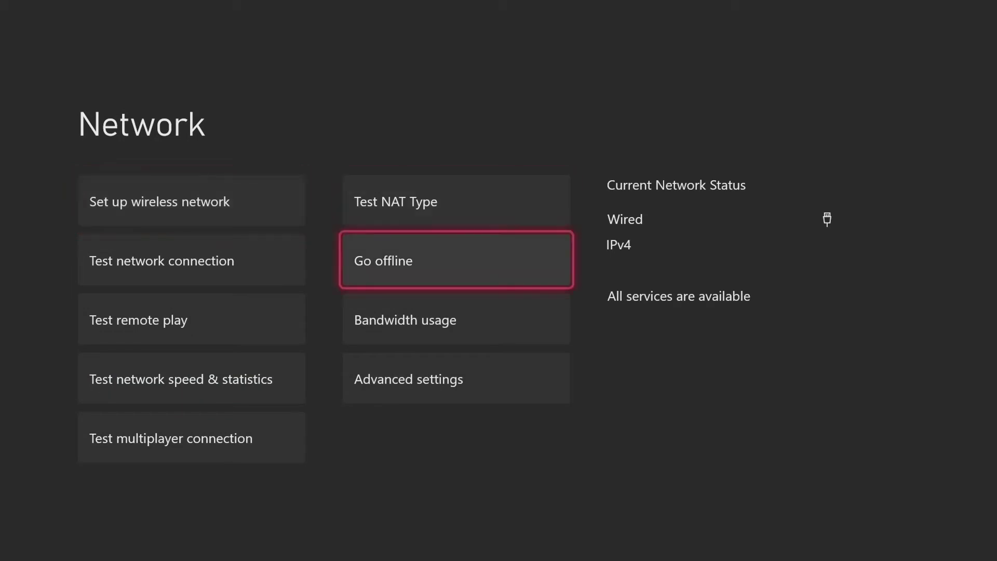
key("Up")
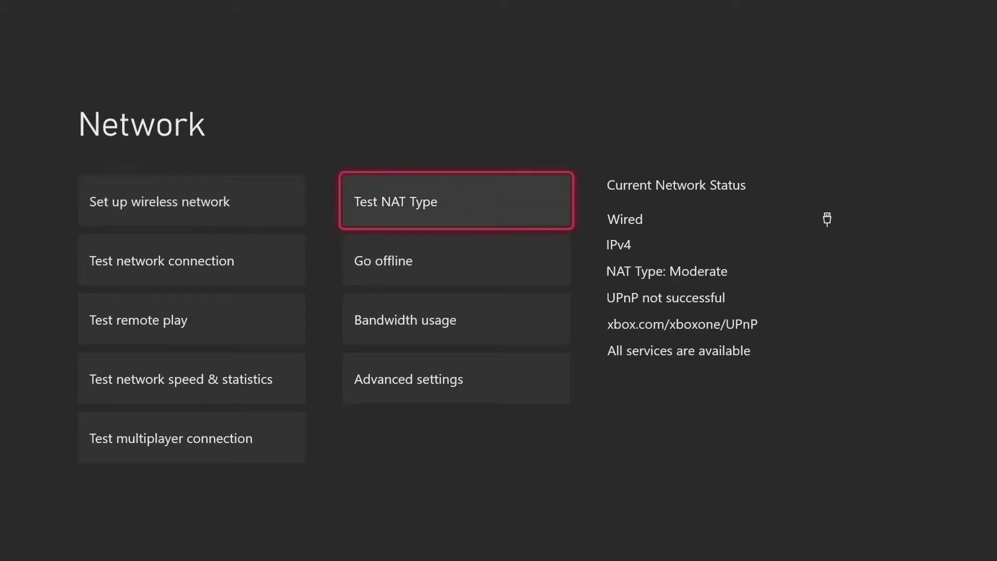
key("Escape")
Launch OneGuide from the Xbox guide.
key("super")
key("Down")
key("Down")
key("Return")
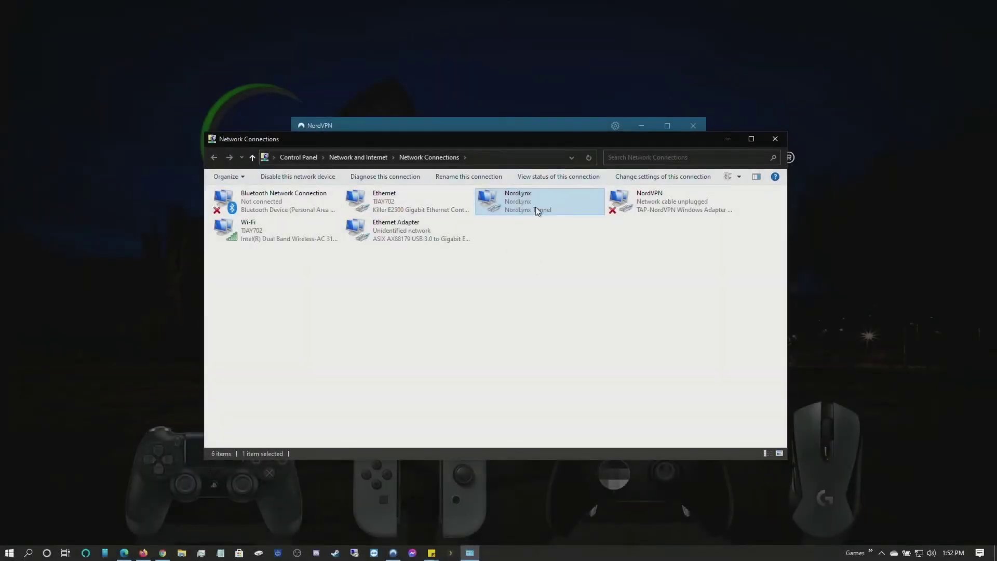
Open the Sharing tab of NordLynx Properties, then dismiss it.
right_click(535, 206)
left_click(568, 310)
left_click(267, 203)
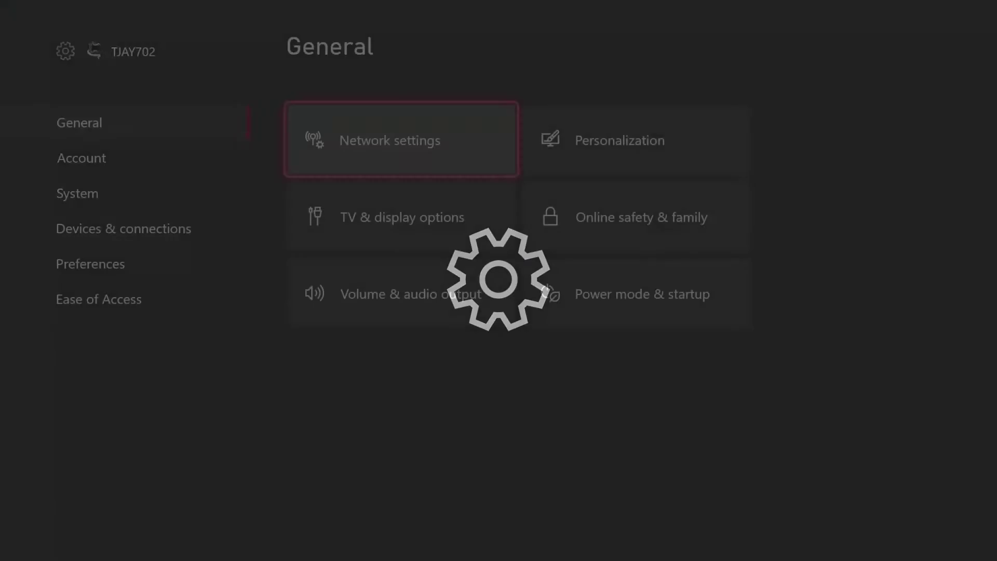
key("Return")
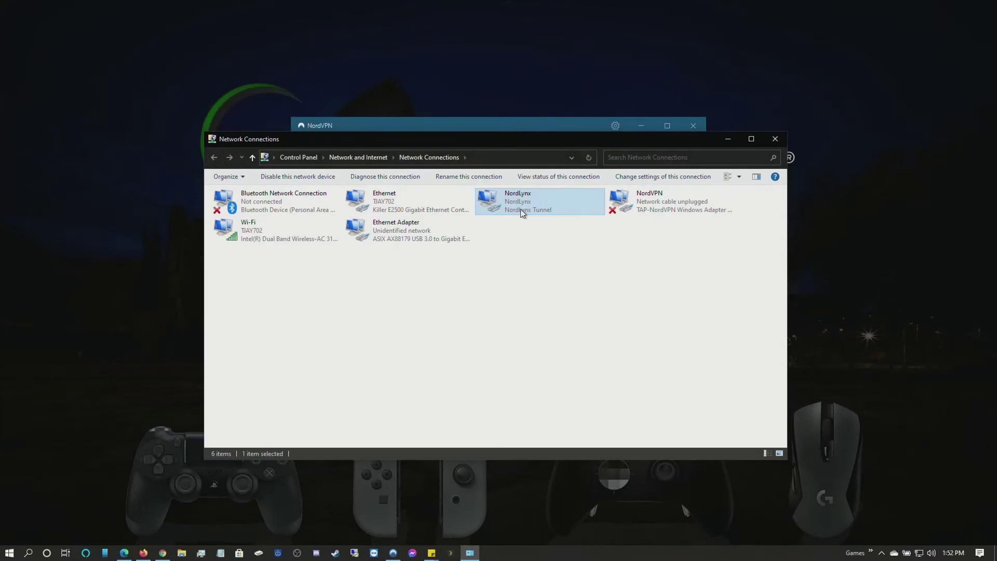
Re-enable NordLynx sharing with 'Allow other network users' ticked and Ethernet Adapter chosen, then OK.
right_click(520, 209)
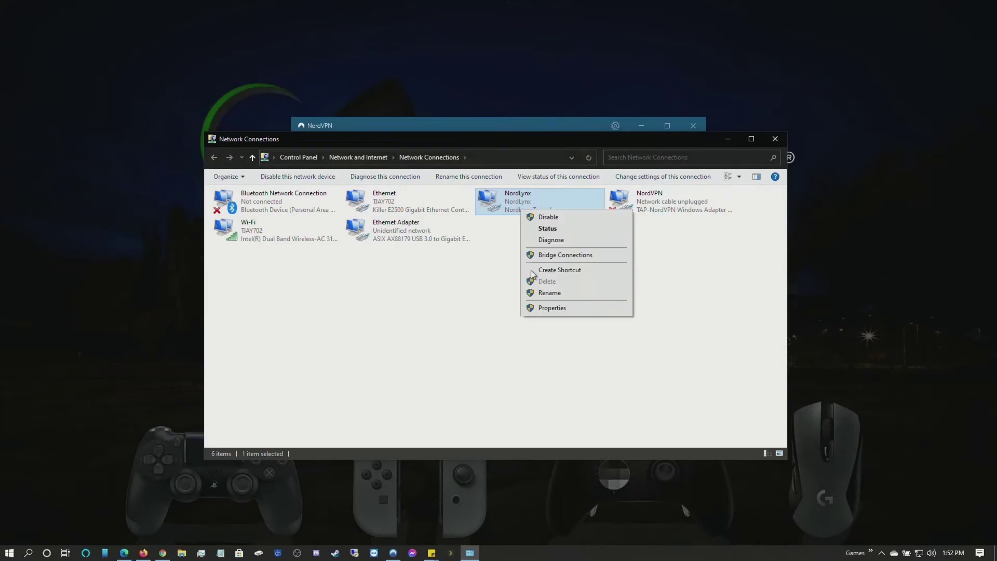
left_click(545, 309)
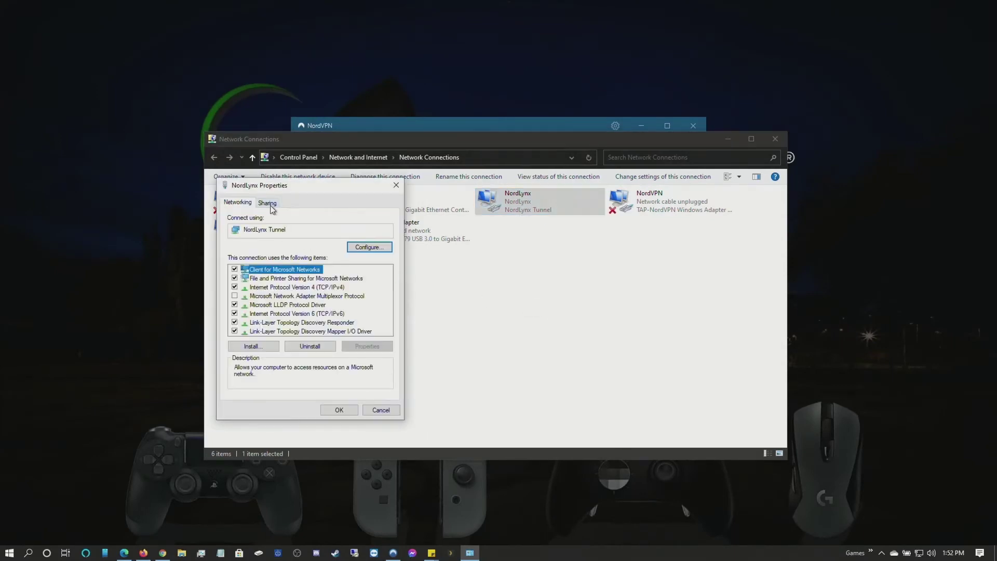
left_click(268, 203)
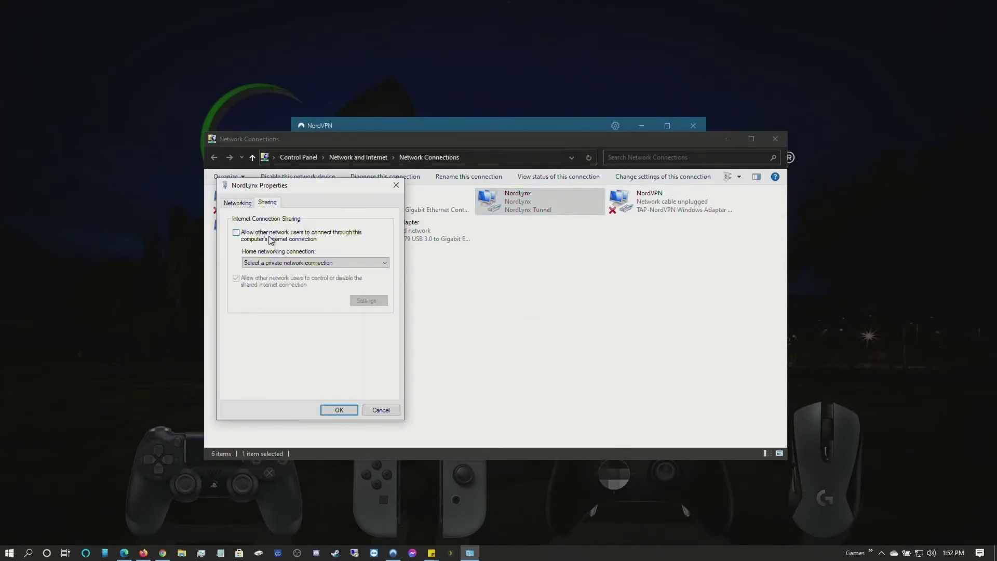
left_click(270, 240)
left_click(294, 264)
left_click(276, 292)
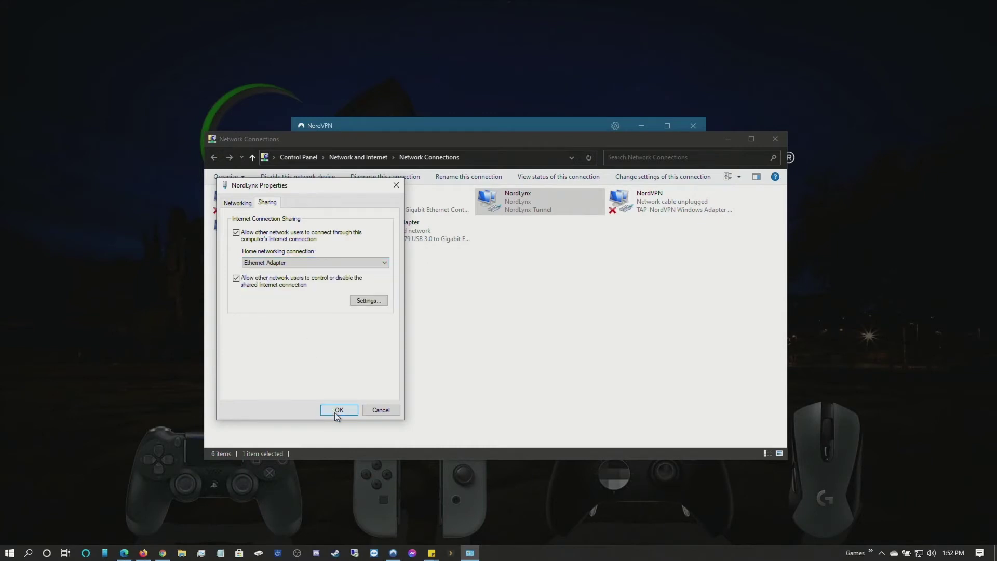
left_click(337, 410)
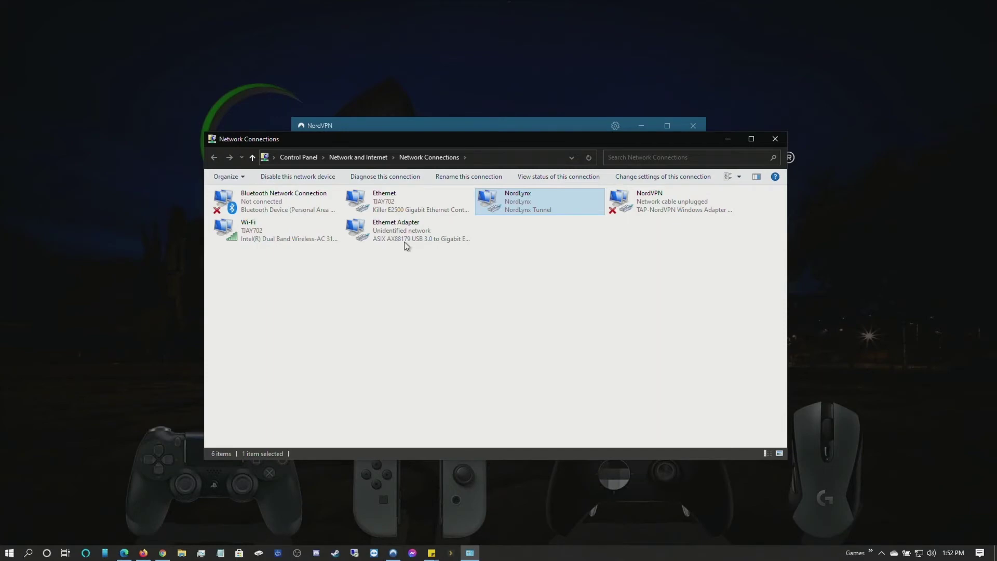
From the guide, open Settings > Network settings, bring the console back online and reach the connection test.
key("super+g")
key("Down")
key("Down")
key("Down")
key("Return")
key("Return")
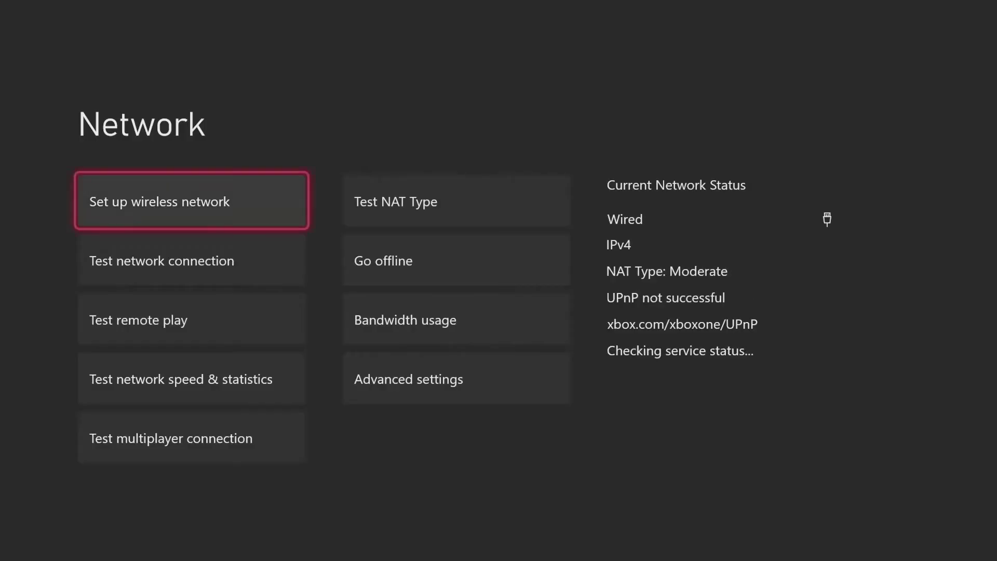
key("Down")
key("Right")
key("Return")
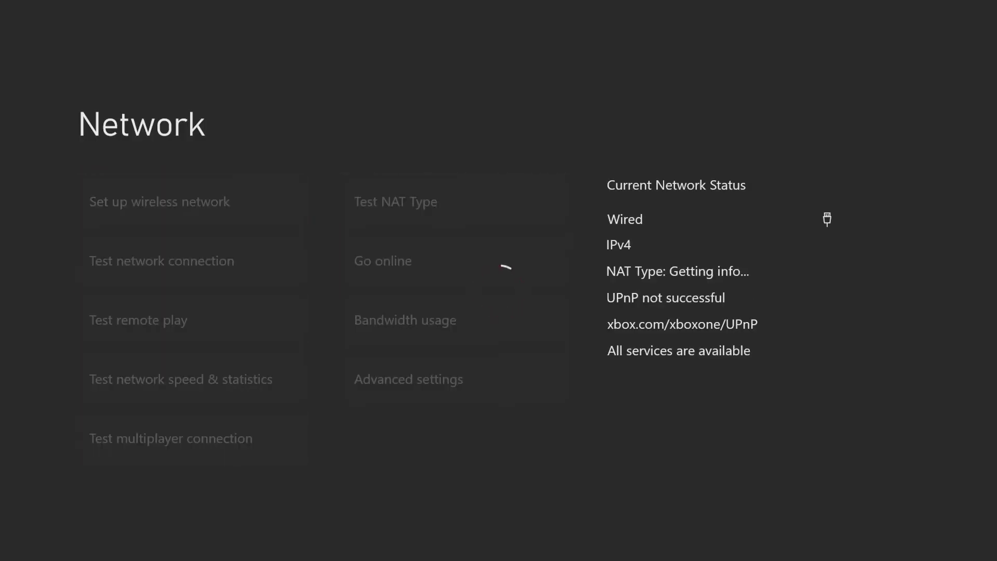
key("Return")
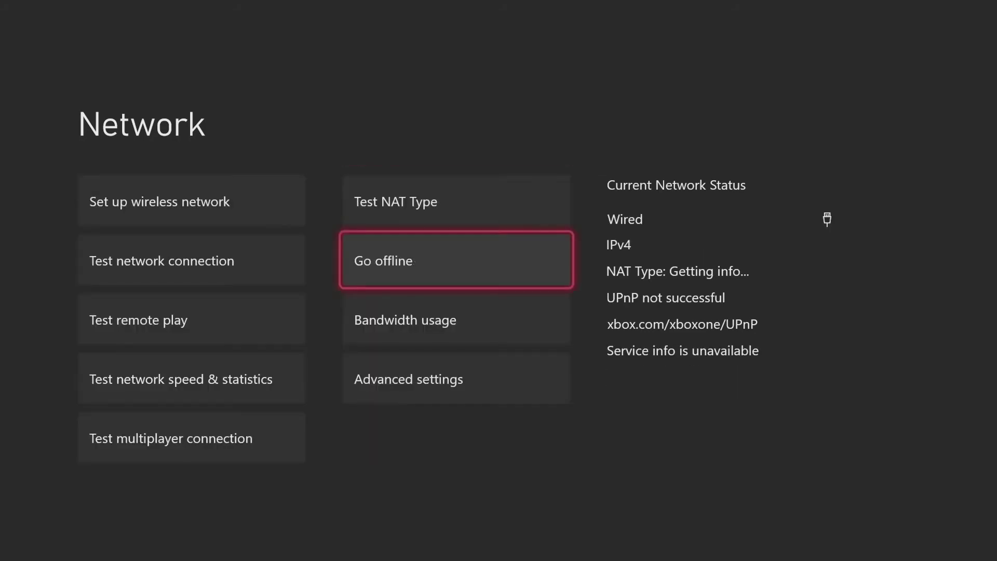
key("Left")
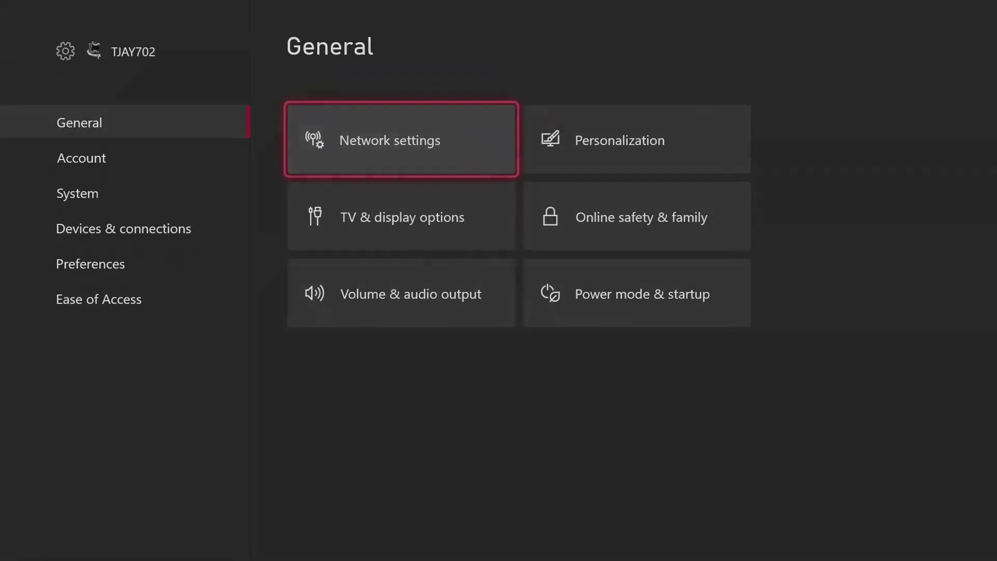
Return to General settings and browse the guide's friends and home tabs before closing it.
key("super")
key("Left")
key("Right")
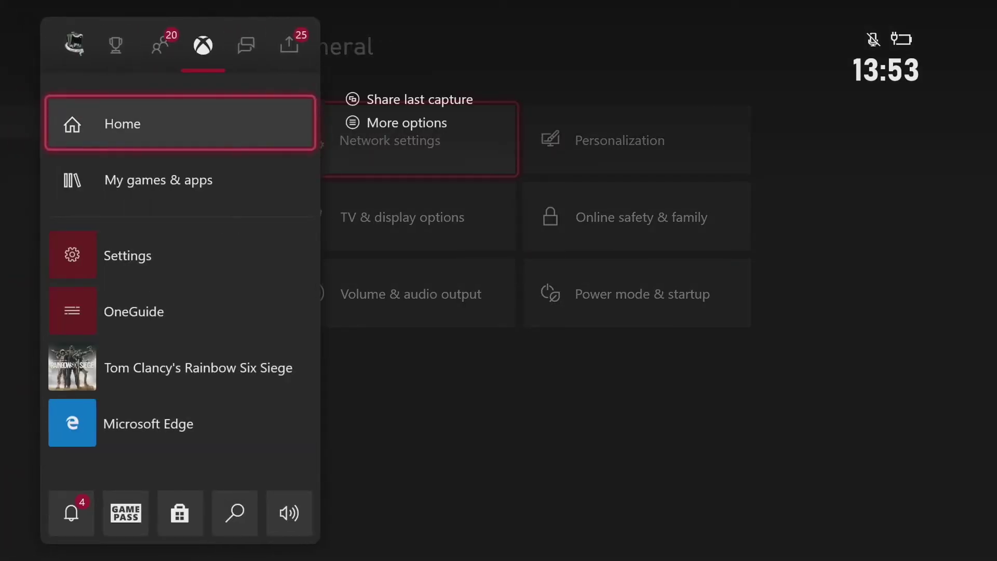
key("Down")
key("Down")
key("Down")
key("Down")
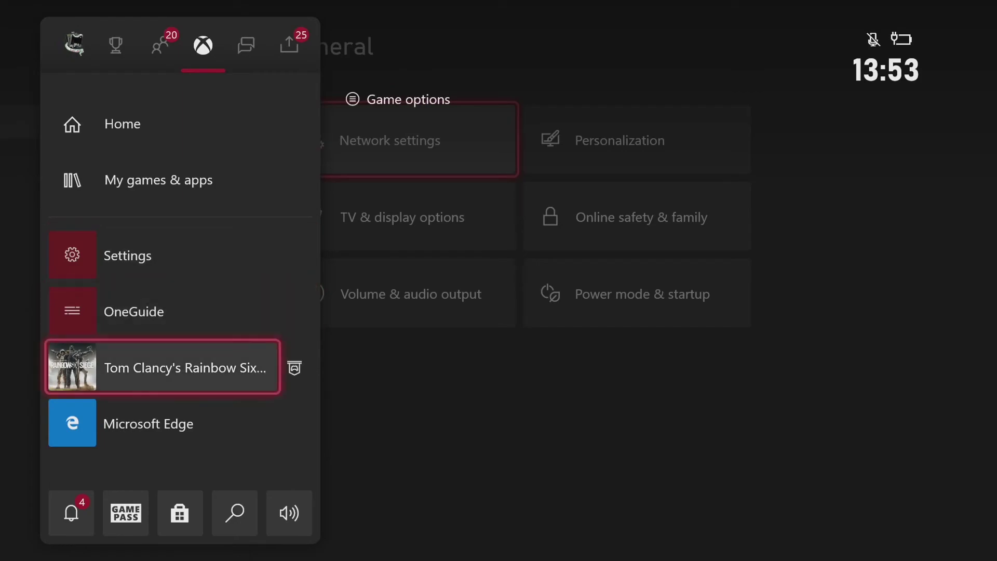
key("Escape")
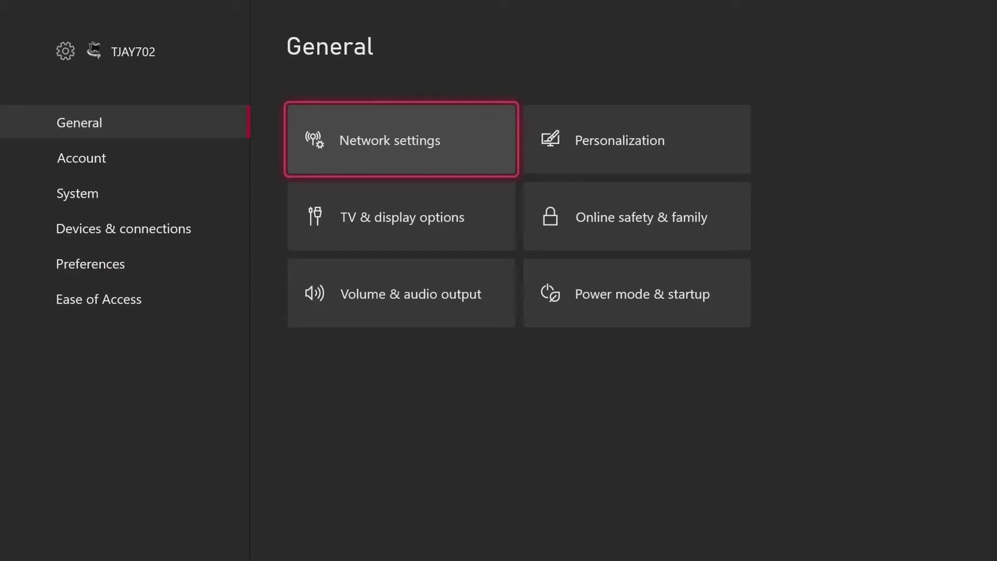
key("super")
key("Down")
key("Down")
key("Escape")
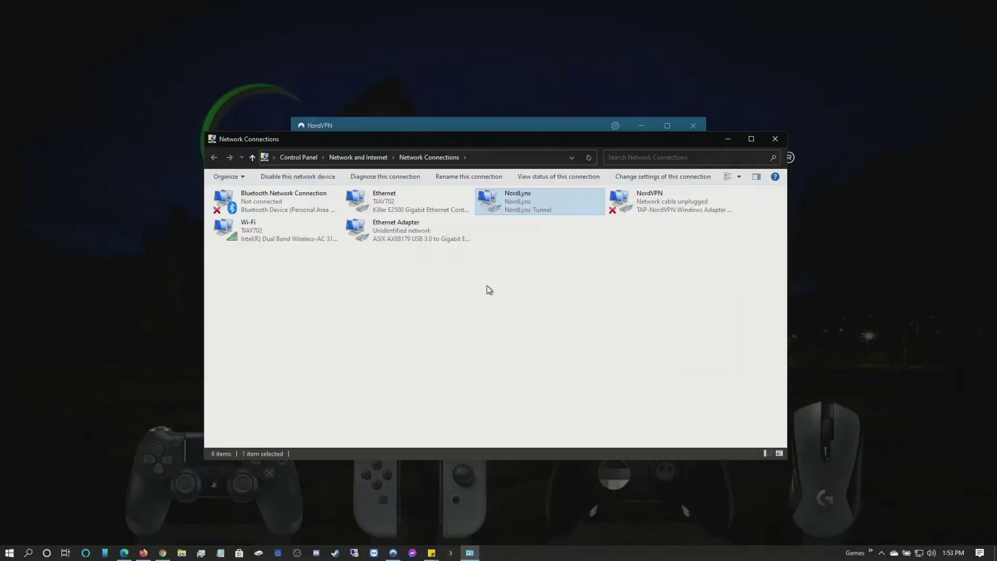
Select whatsmyip.com's public IPv4 172.98.66.13 in Chrome and compare it with NordVPN's server.
left_click(476, 126)
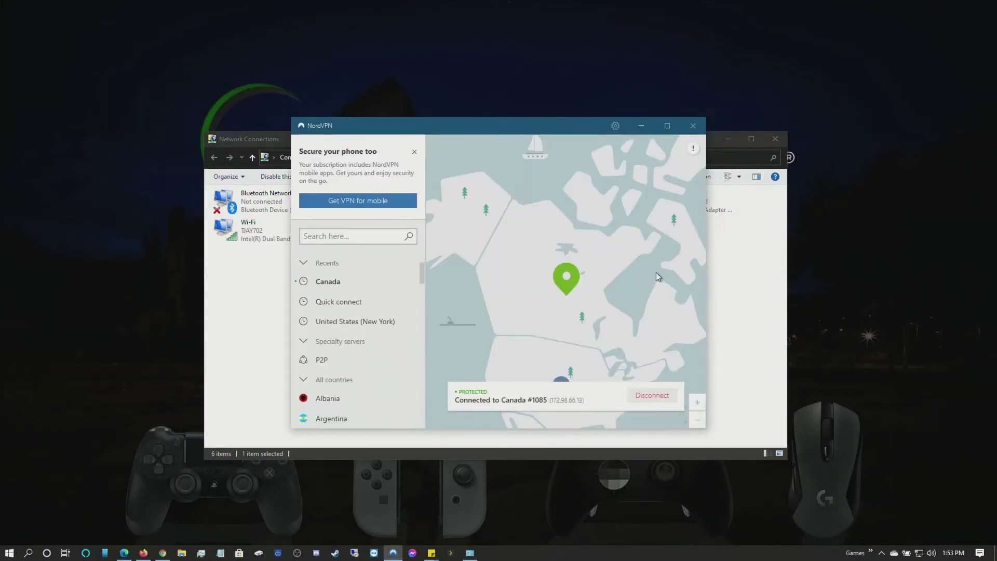
left_click(164, 553)
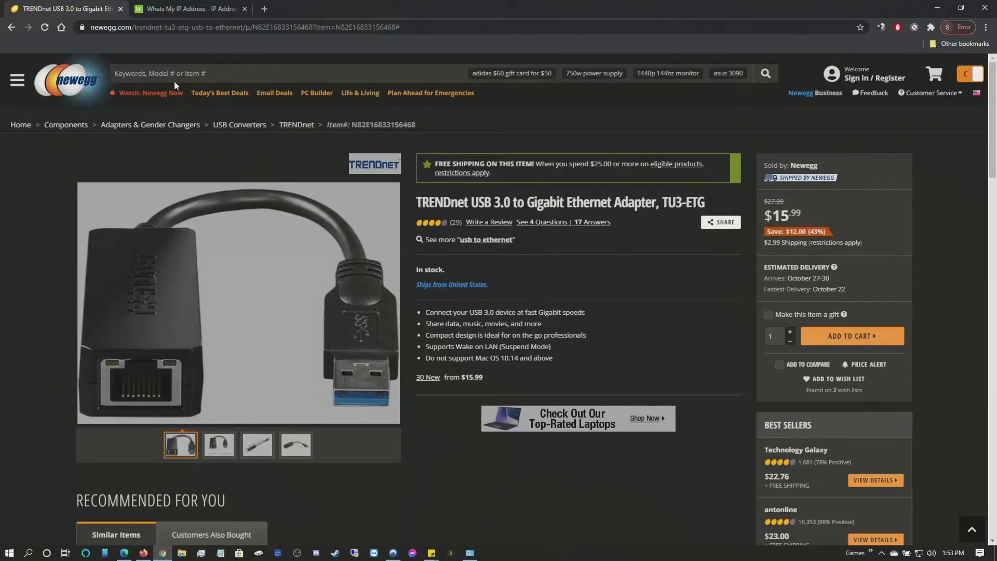
left_click(189, 10)
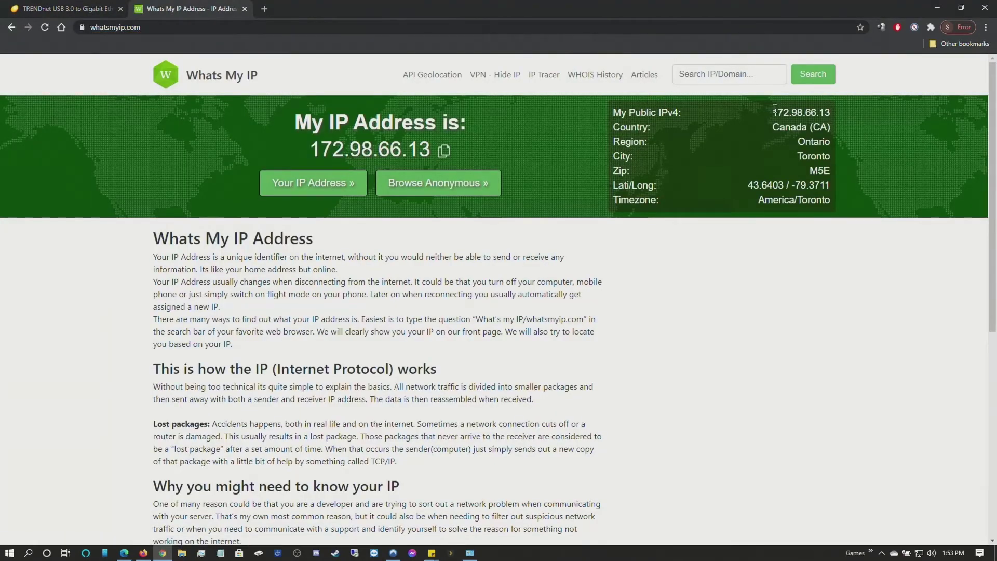
left_click_drag(773, 112, 831, 113)
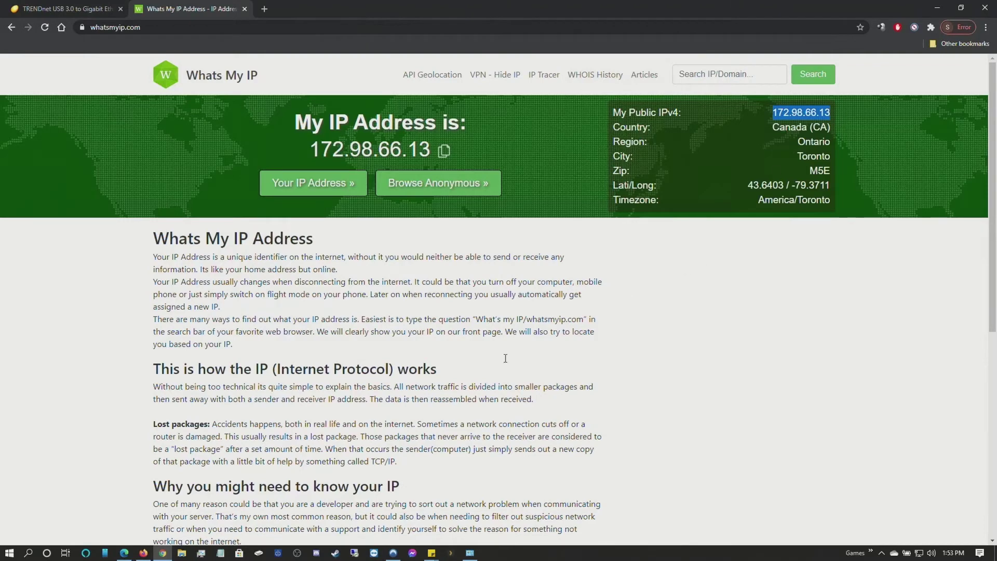
left_click(394, 553)
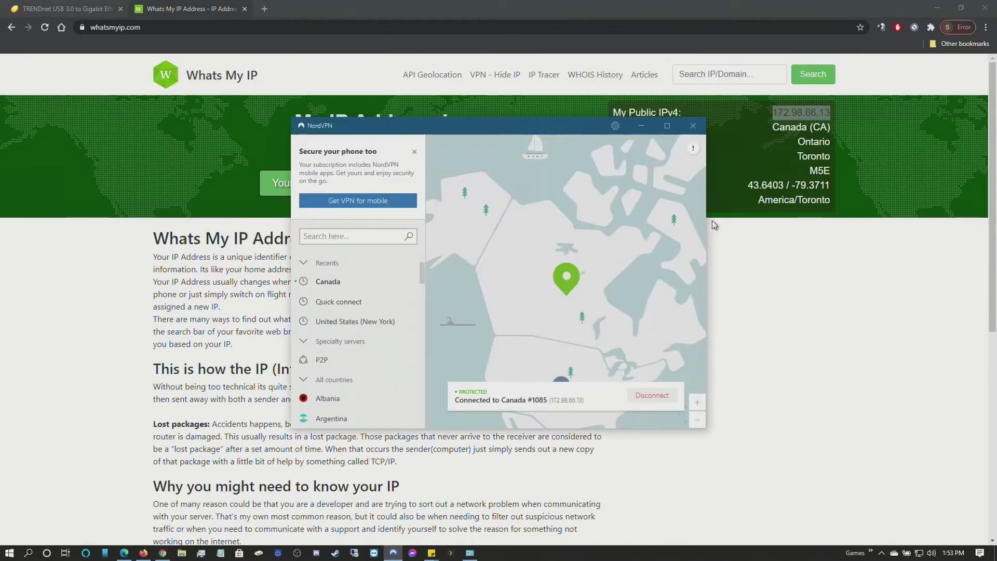
Check that NordVPN's Canada #1085 server and whatsmyip.com both show IP 172.98.66.13.
left_click(796, 312)
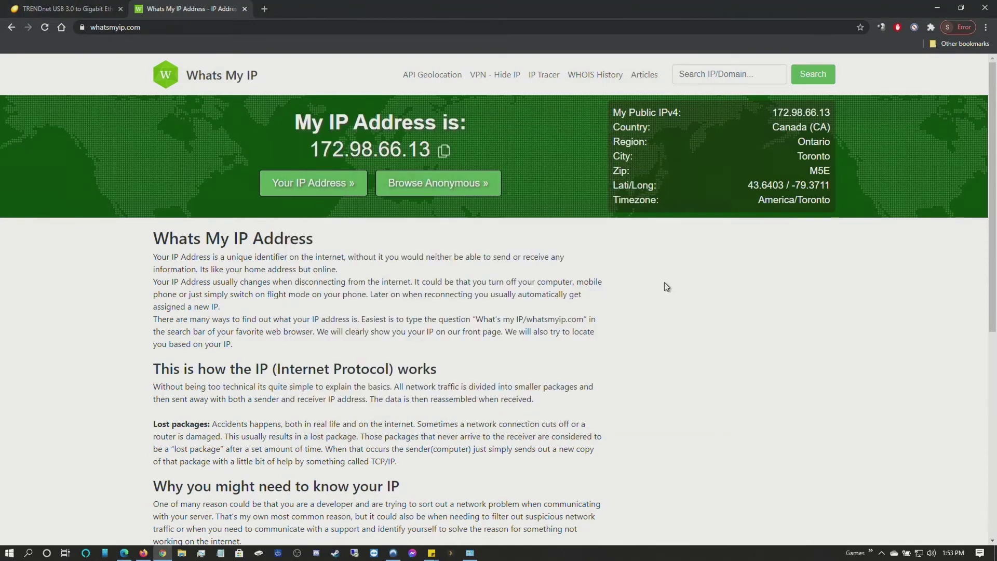
left_click(393, 553)
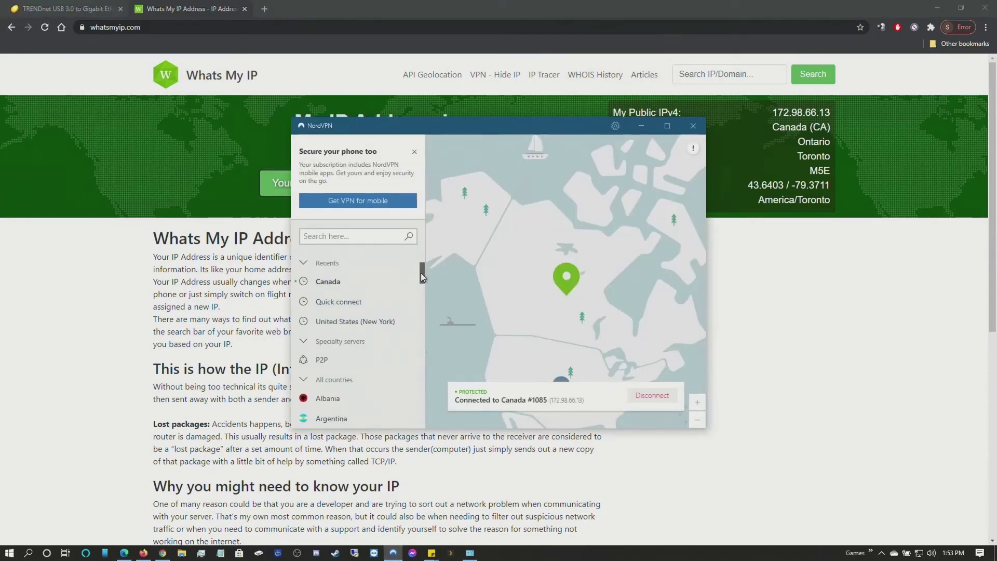
left_click_drag(420, 273, 421, 288)
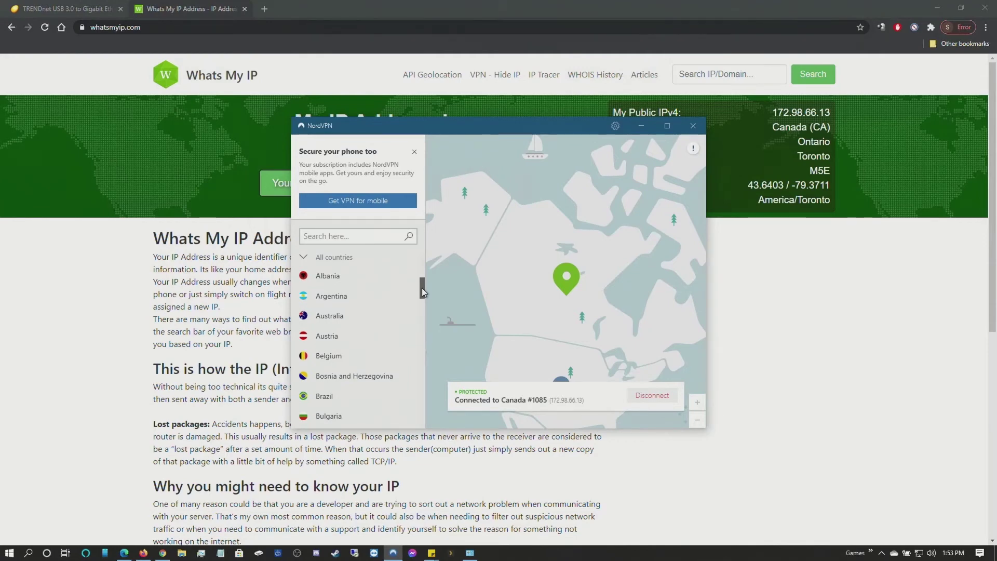
left_click_drag(421, 288, 425, 263)
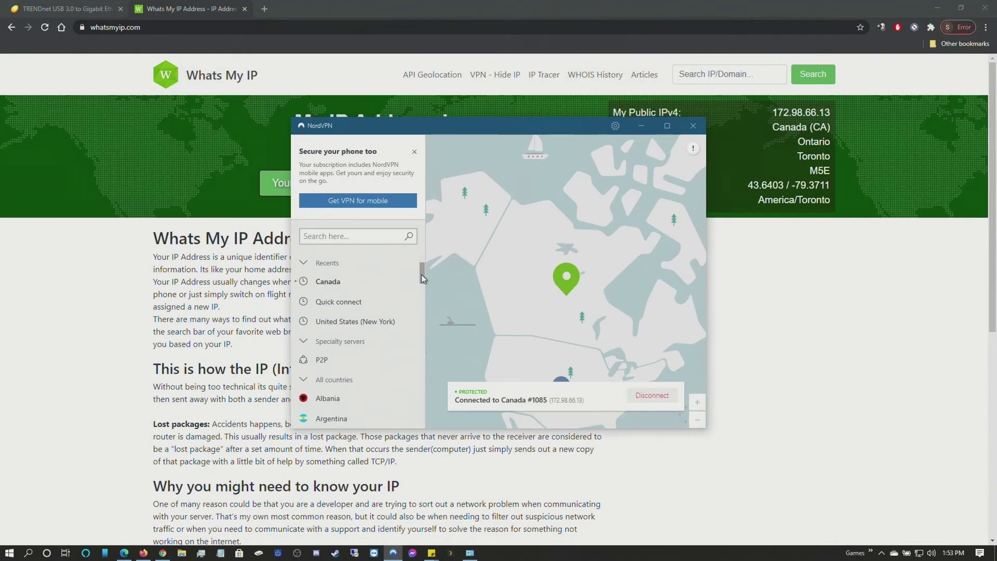
mouse_move(474, 5)
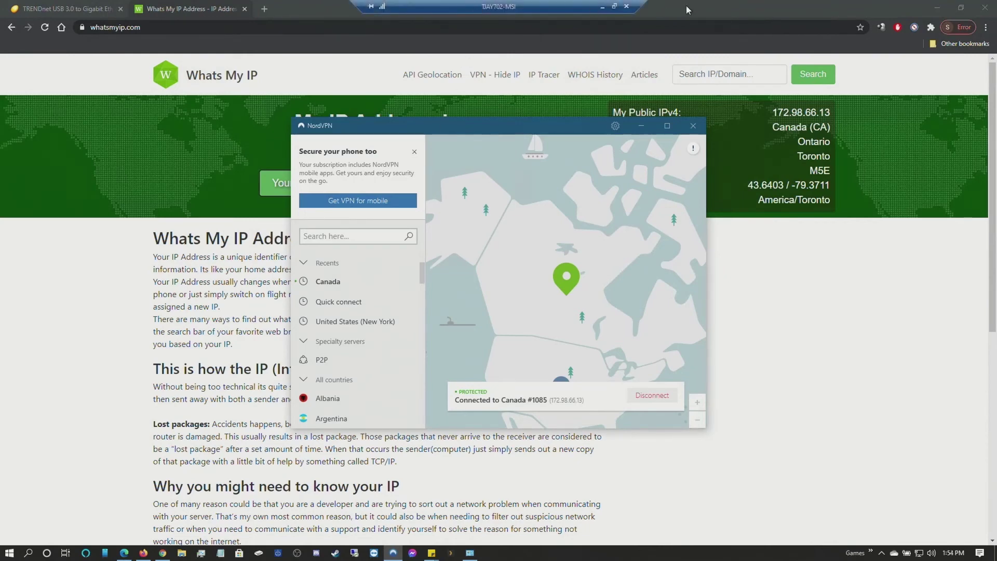
left_click(737, 11)
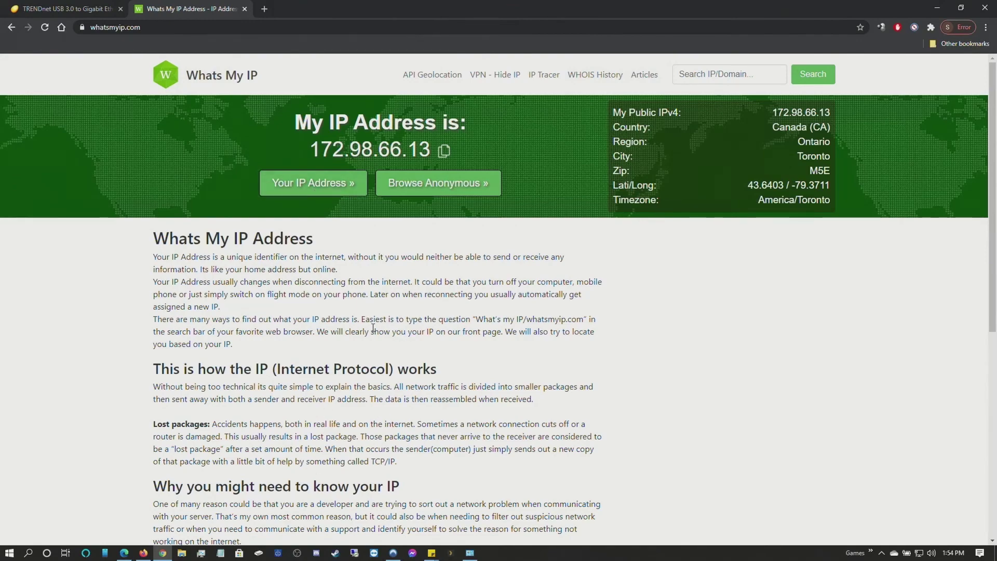
Switch to the Newegg tab listing the TRENDnet TU3-ETG adapter at $15.99.
left_click(46, 11)
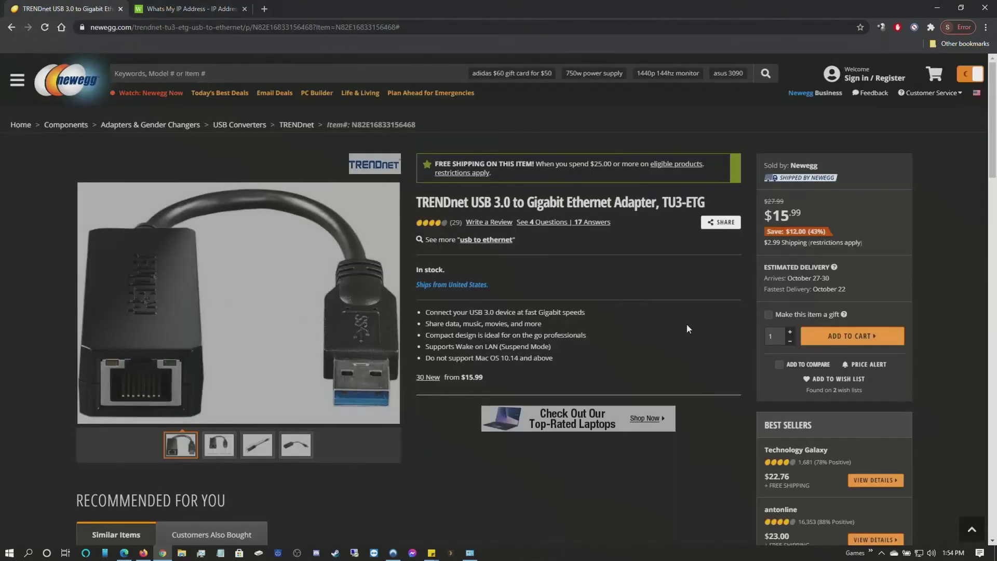